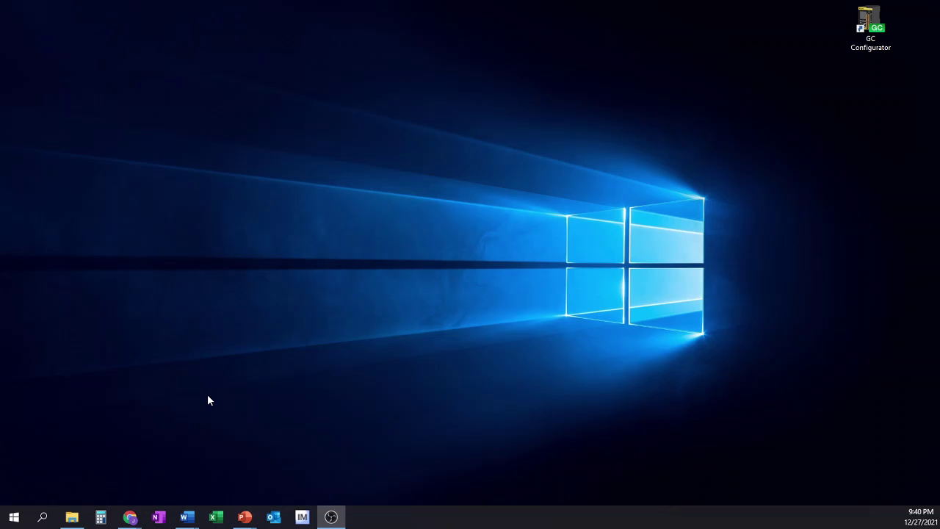
# Step: Launch GC Configurator from its desktop shortcut
pyautogui.doubleClick(881, 28)
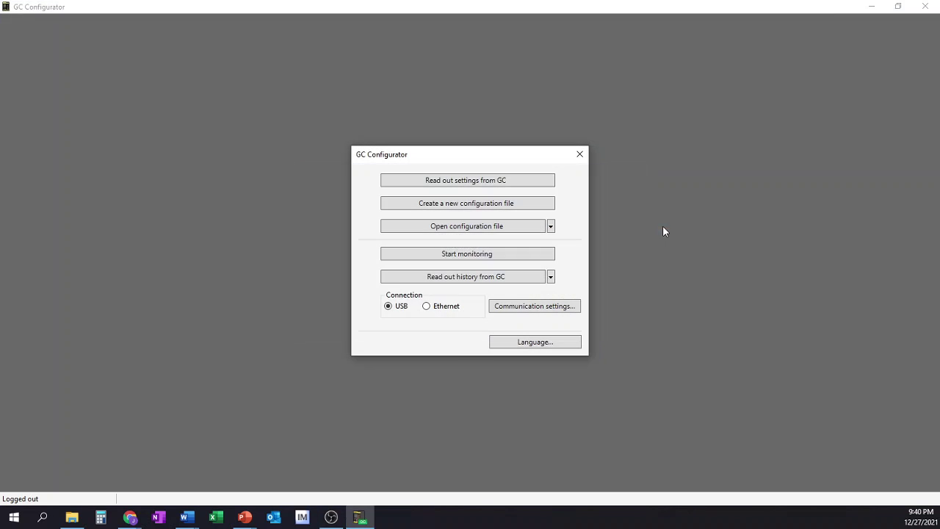
# Step: Create new configuration file untitled_1227 for a GC-1000 in Standard mode
pyautogui.click(484, 205)
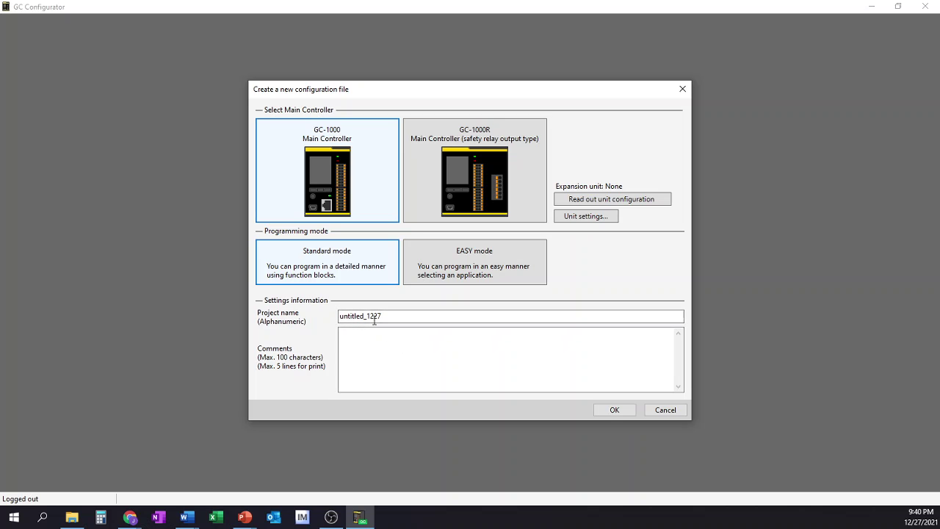
pyautogui.click(614, 411)
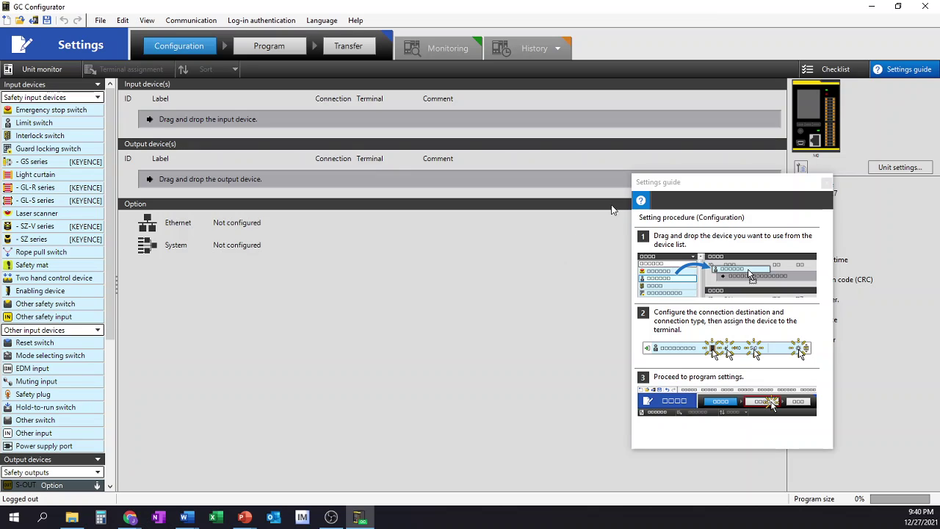
# Step: Close the settings guide and add emergency stop switch EMS00 as input 00 via terminal block
pyautogui.click(825, 182)
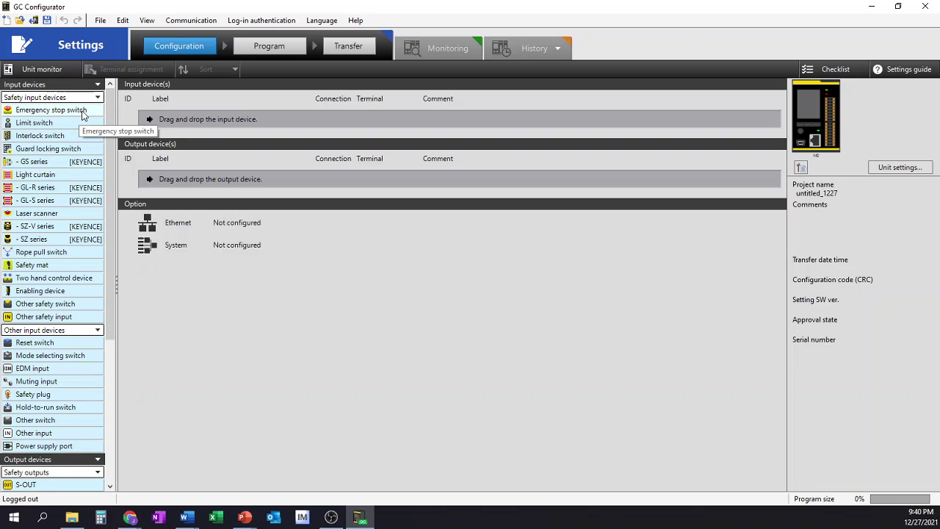
pyautogui.moveTo(82, 113); pyautogui.dragTo(188, 120)
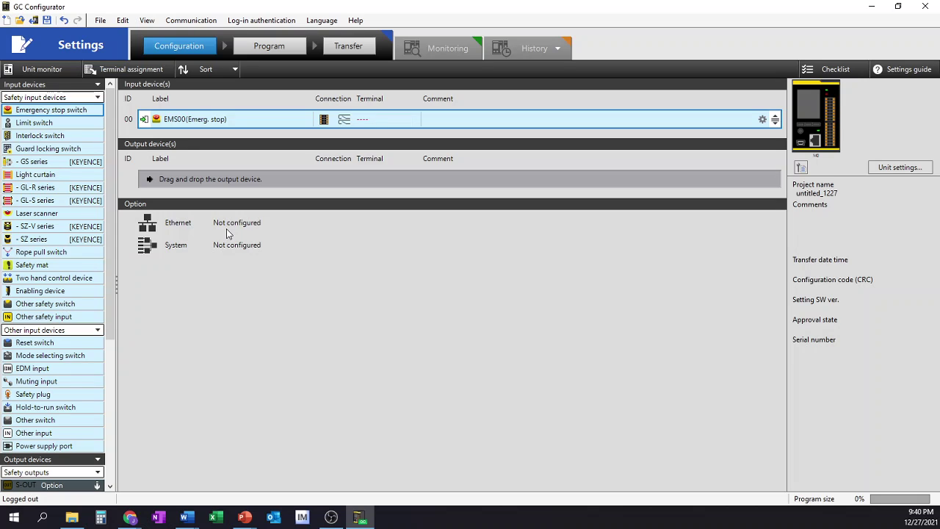
pyautogui.click(324, 122)
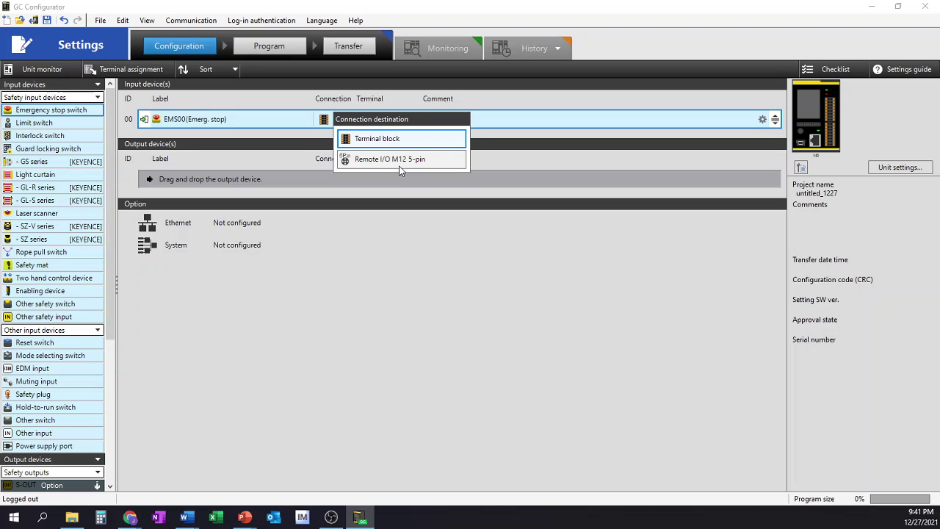
pyautogui.click(388, 138)
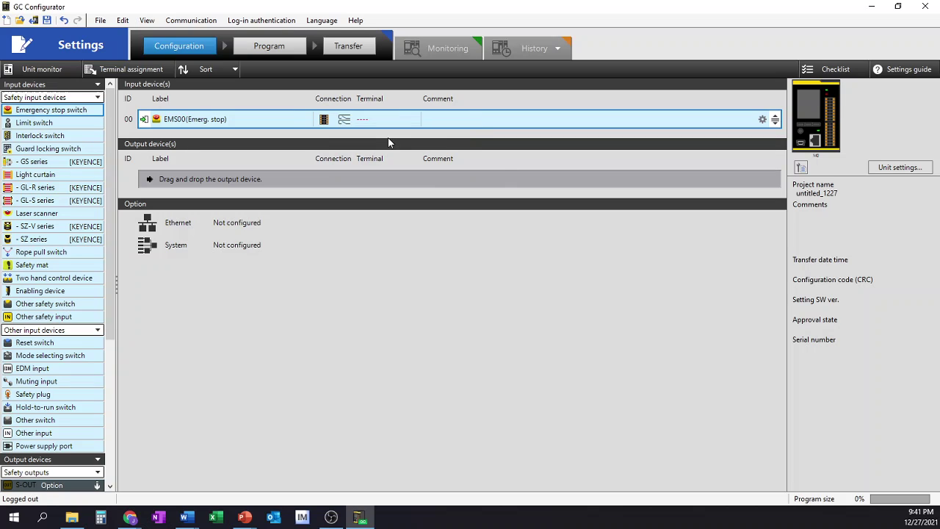
pyautogui.click(324, 120)
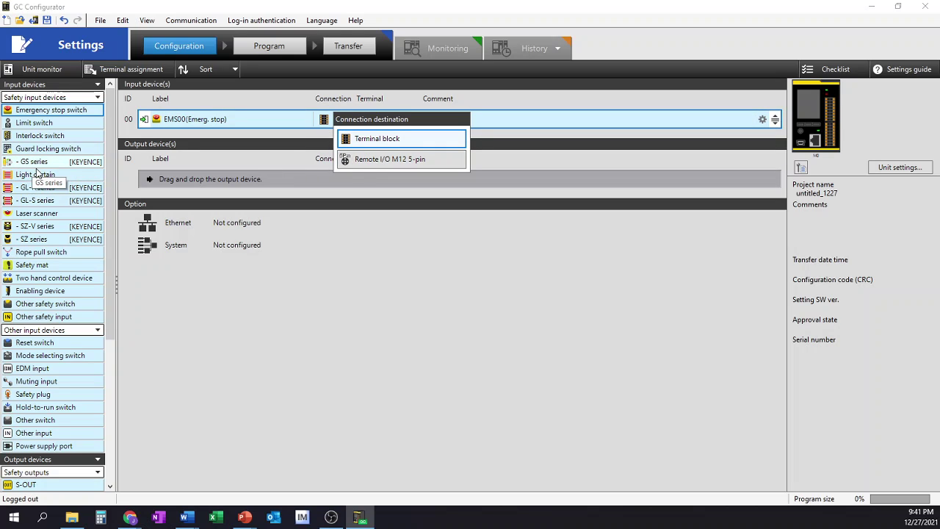
pyautogui.click(355, 160)
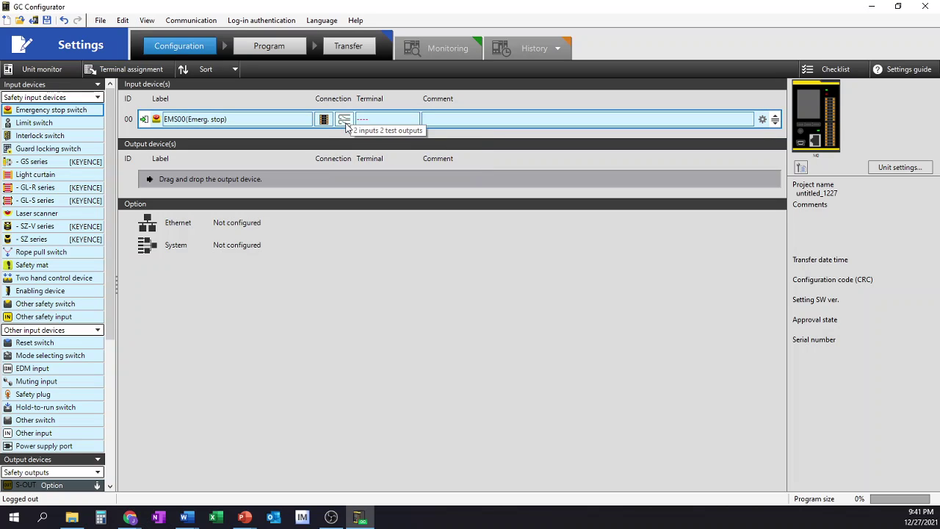
# Step: Bring up the connection type options for emergency stop EMS00 in row 00
pyautogui.click(345, 119)
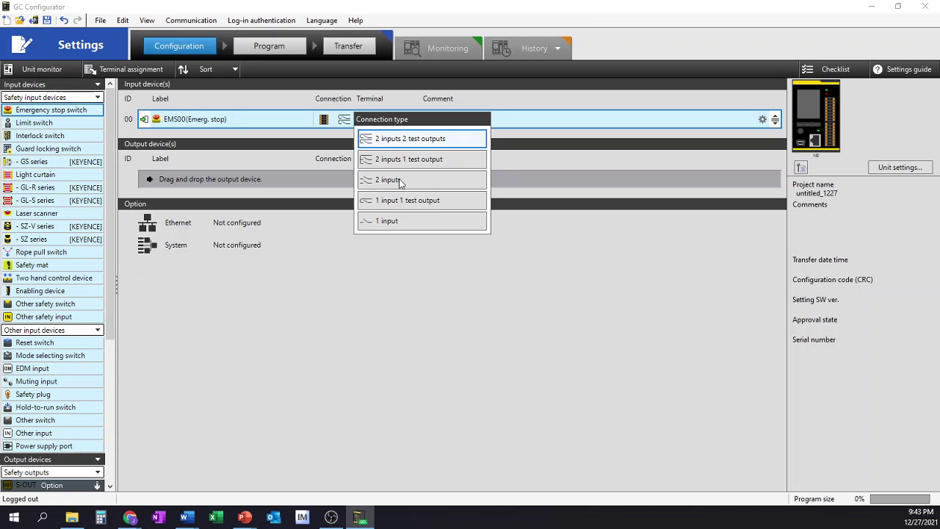
# Step: Set EMS00 to 2 inputs and assign it terminals Si0–Si1 on main controller M0
pyautogui.click(394, 181)
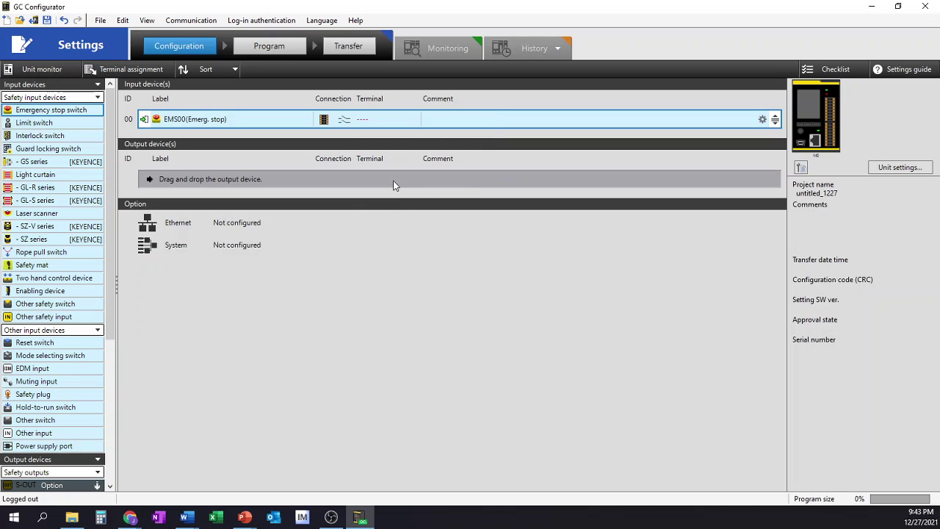
pyautogui.click(386, 119)
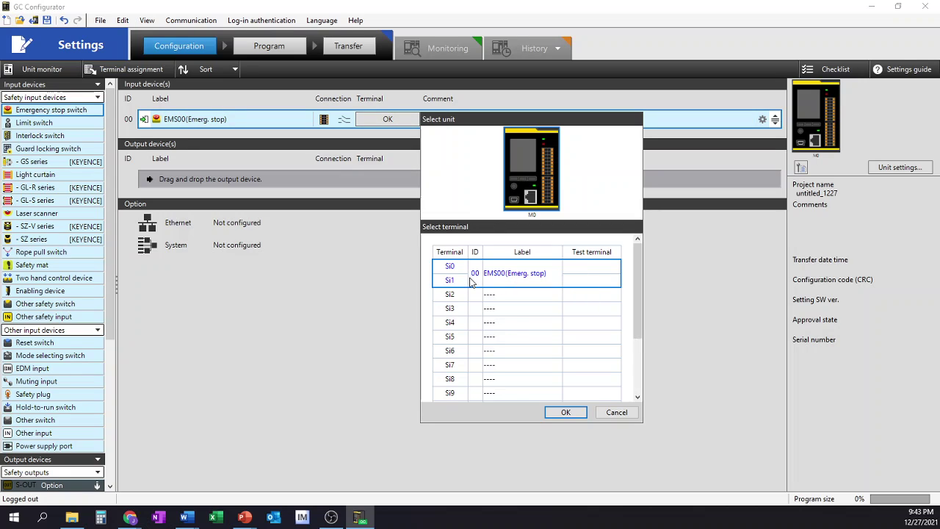
pyautogui.click(565, 411)
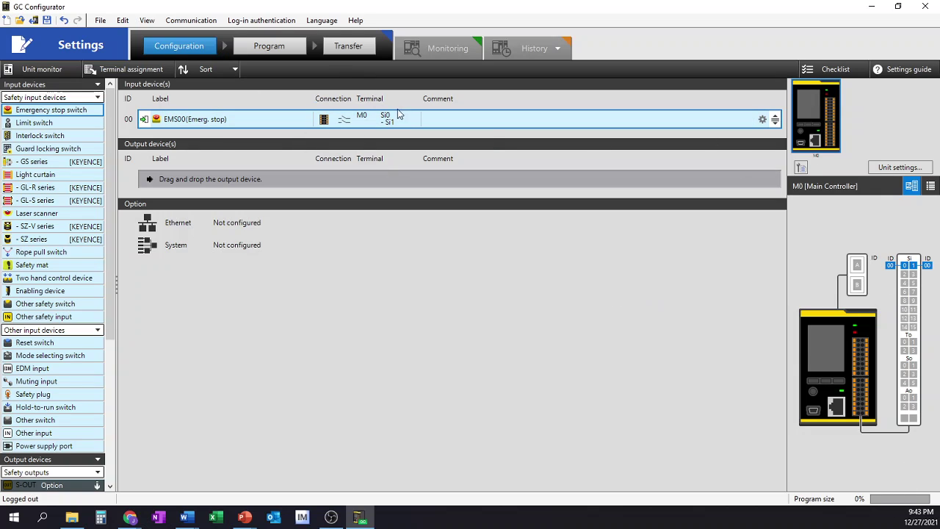
# Step: Give input device 00 the comment 'E-Stop Button One'
pyautogui.click(465, 123)
pyautogui.click(466, 121)
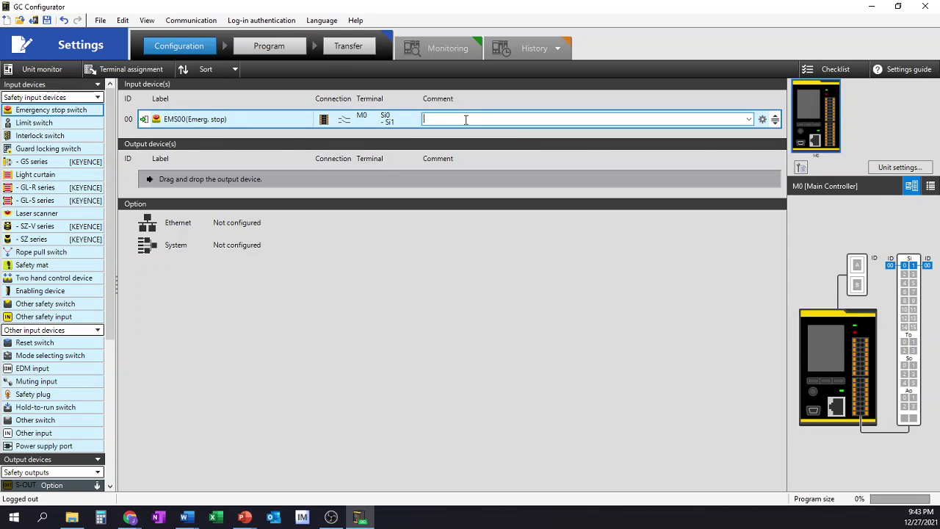
pyautogui.write('E-Stop Button One')
pyautogui.click(504, 298)
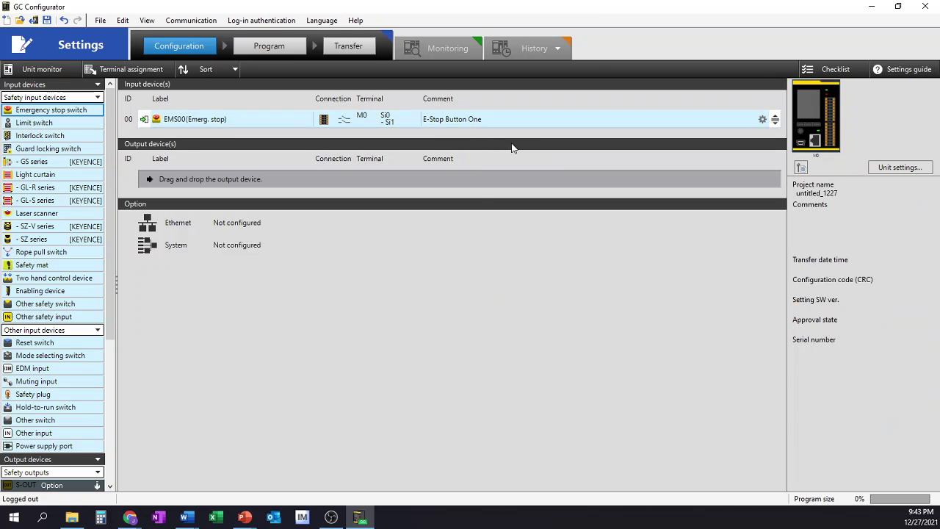
# Step: Rename the emergency stop's label to 'E-Stop'
pyautogui.click(540, 121)
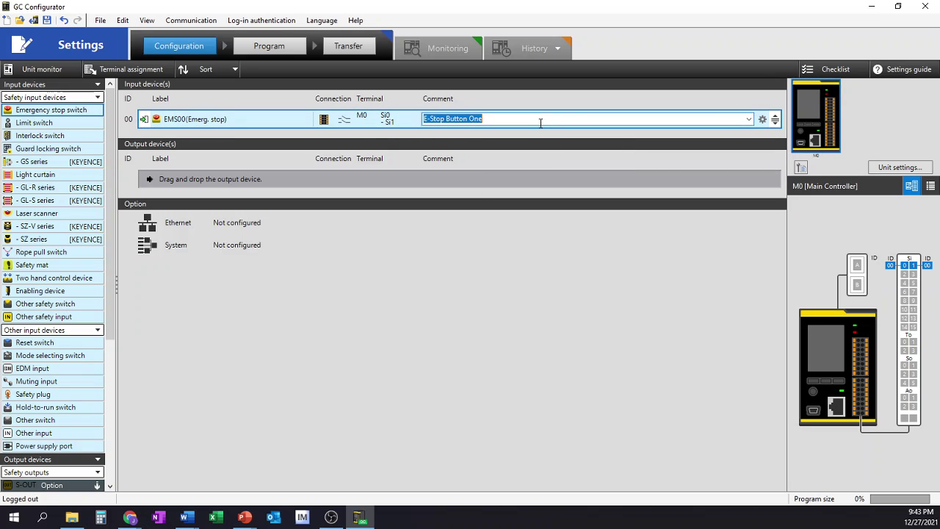
pyautogui.click(266, 120)
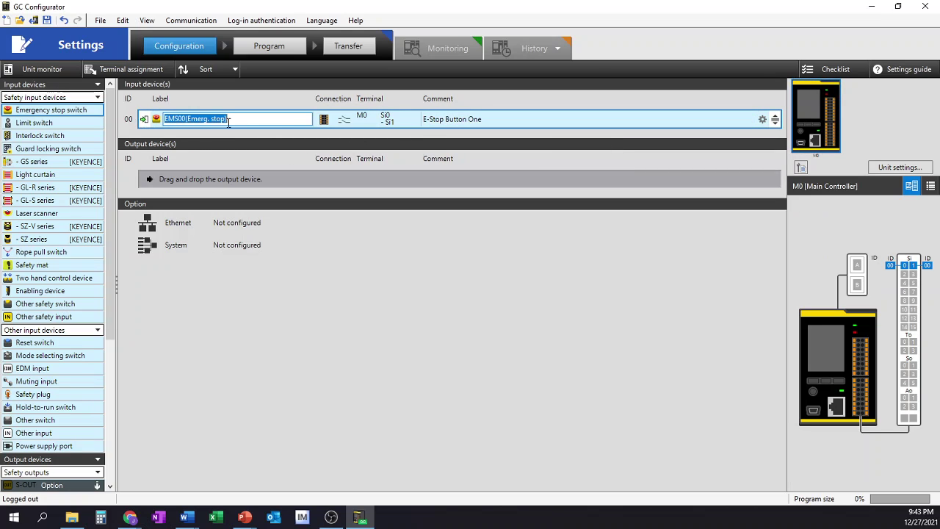
pyautogui.write('E-Stop')
pyautogui.press('Return')
pyautogui.click(456, 298)
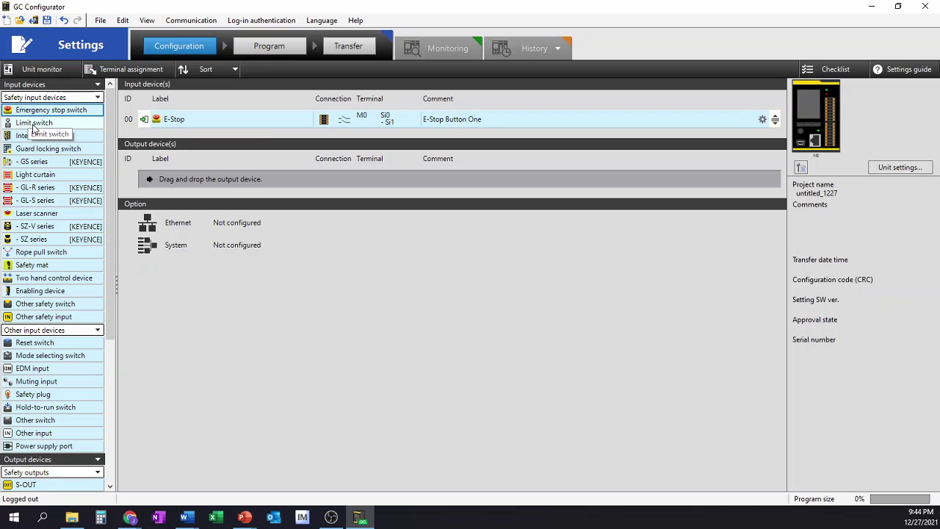
pyautogui.moveTo(78, 126); pyautogui.dragTo(130, 131)
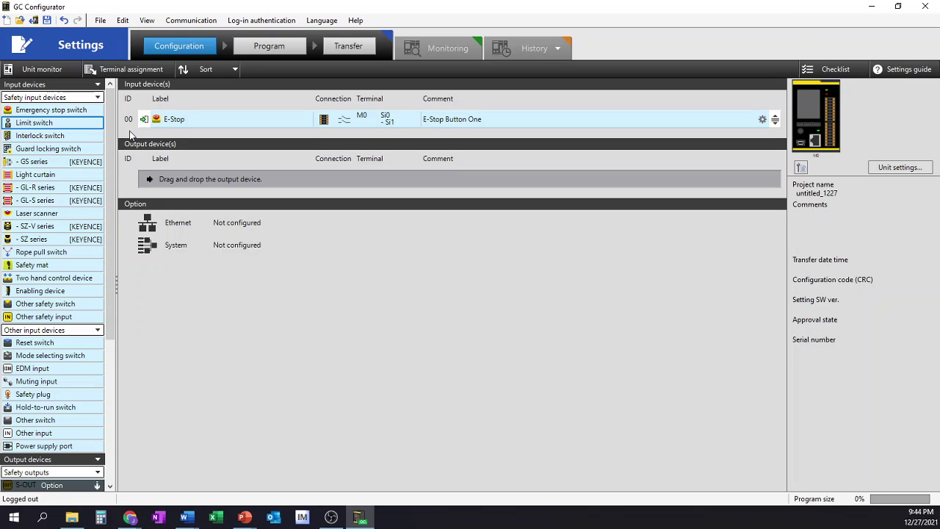
pyautogui.moveTo(130, 134); pyautogui.dragTo(105, 154)
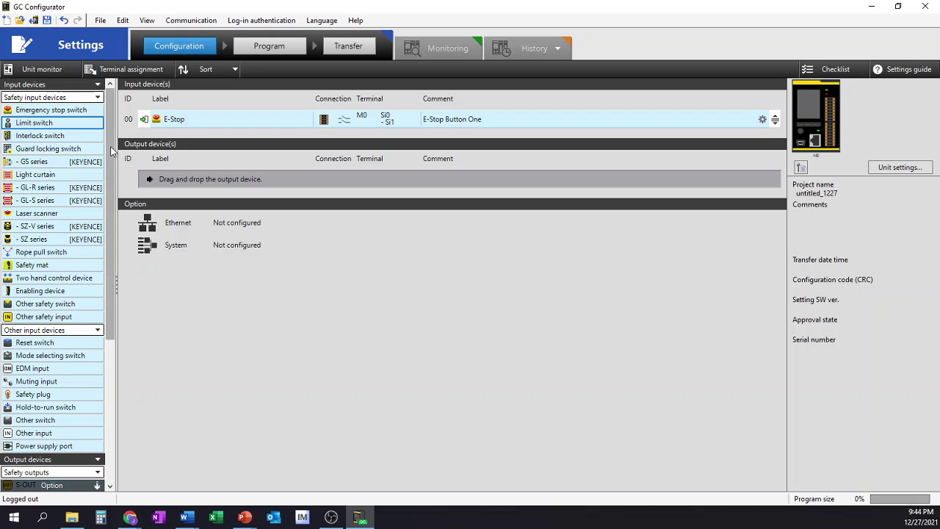
# Step: Add interlock switch ISW00 as input device 01, connected via terminal block
pyautogui.click(31, 139)
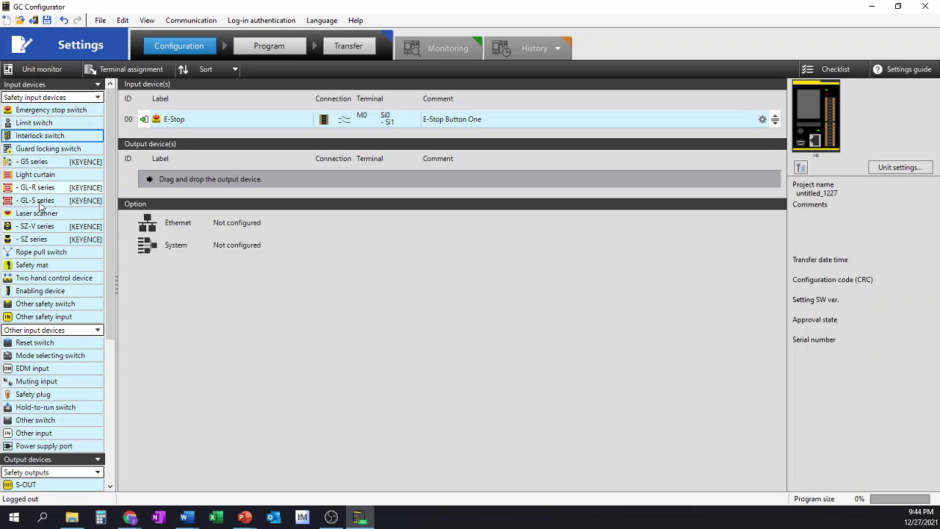
pyautogui.moveTo(40, 139); pyautogui.dragTo(198, 142)
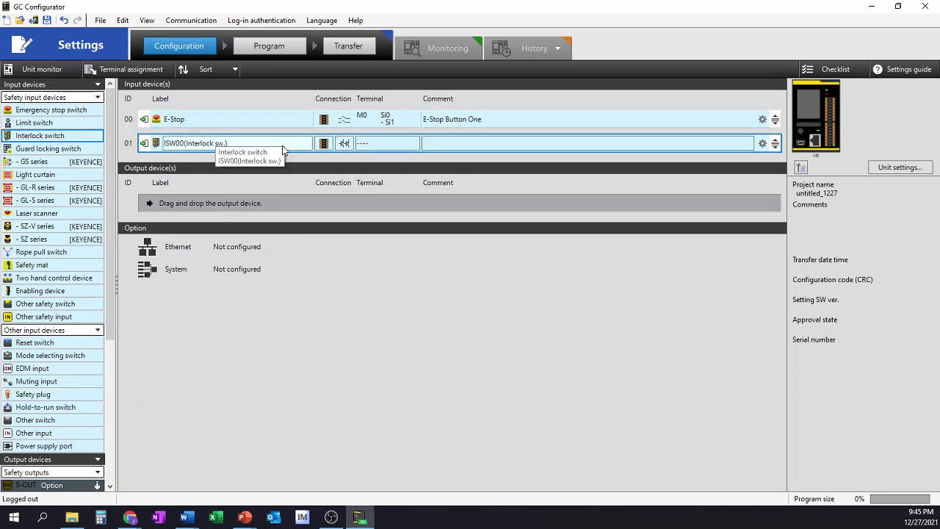
pyautogui.click(333, 146)
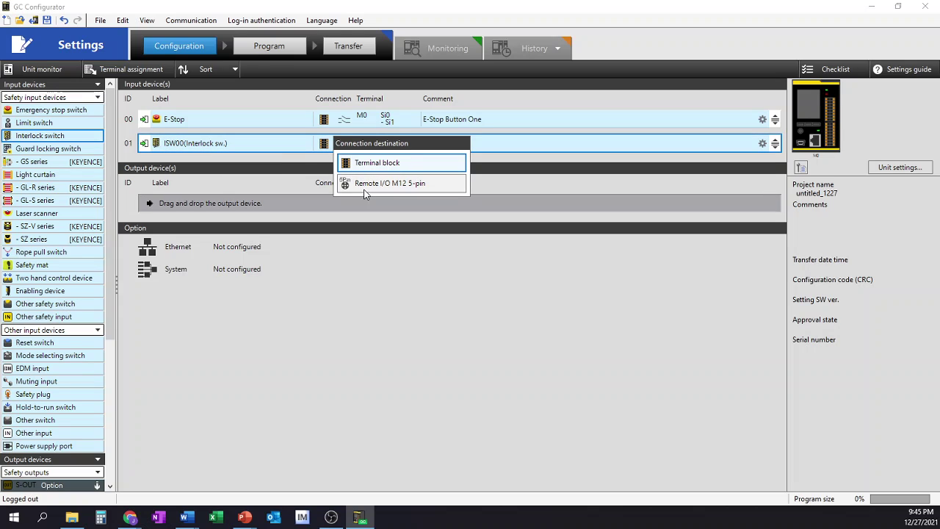
pyautogui.click(374, 163)
# Step: Set the interlock switch to 2 inputs on M0 terminals Si2–Si3 and commit its label
pyautogui.click(351, 146)
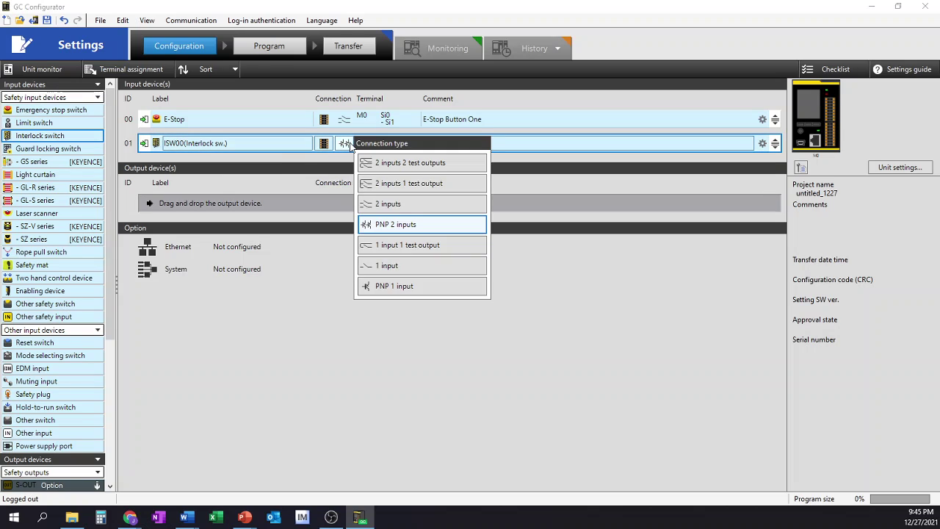
pyautogui.click(404, 205)
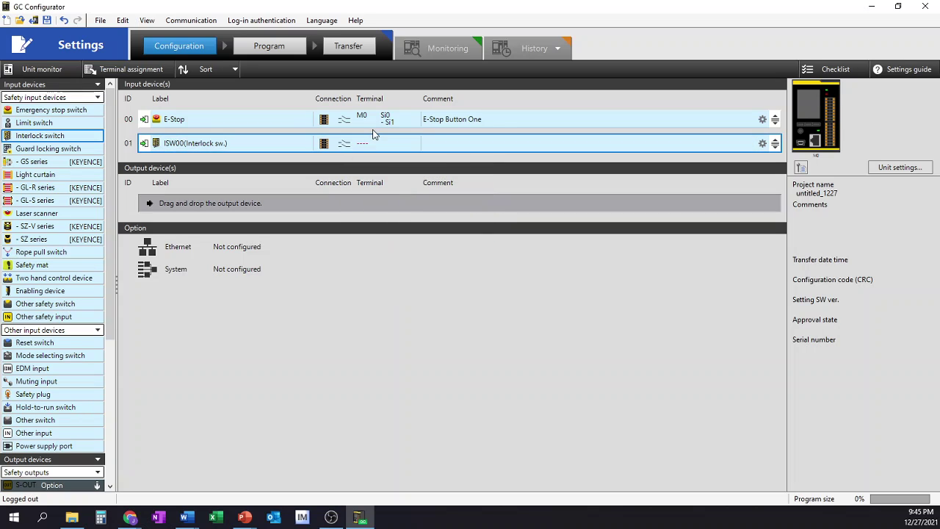
pyautogui.click(344, 143)
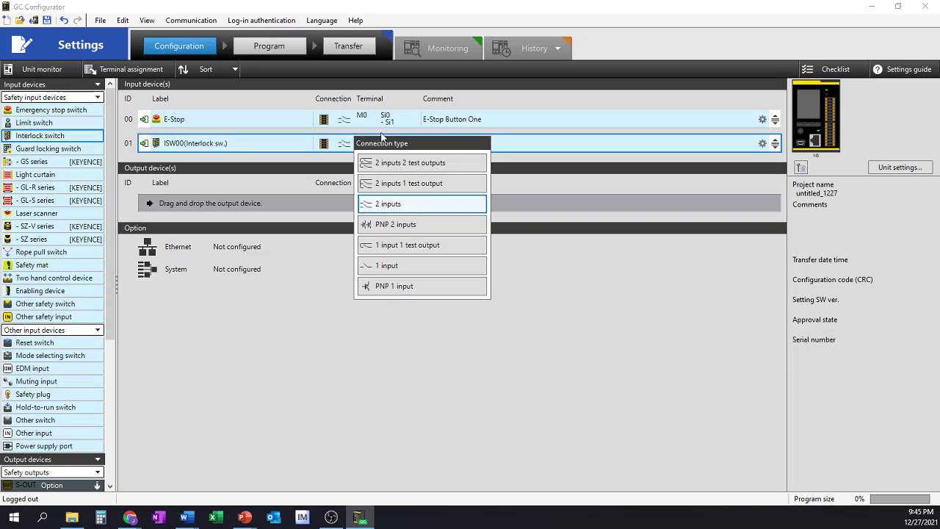
pyautogui.click(345, 145)
pyautogui.click(383, 144)
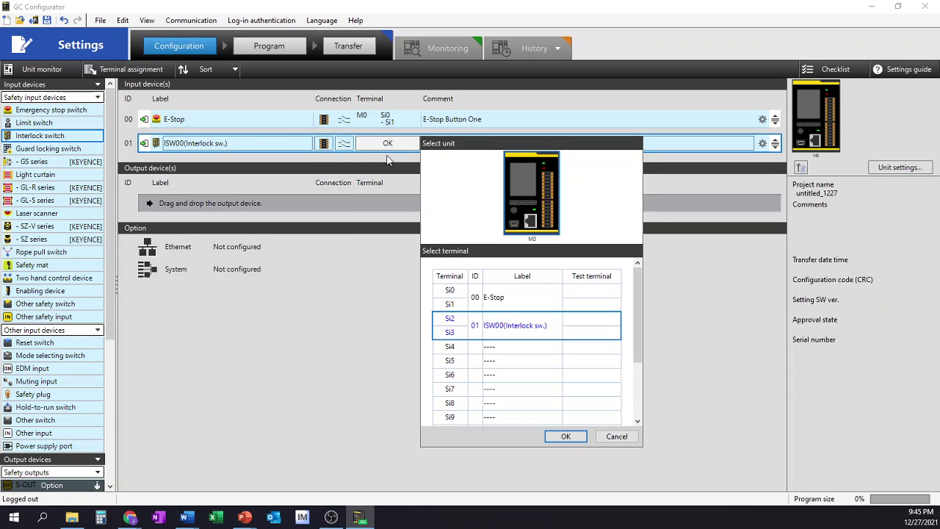
pyautogui.click(562, 436)
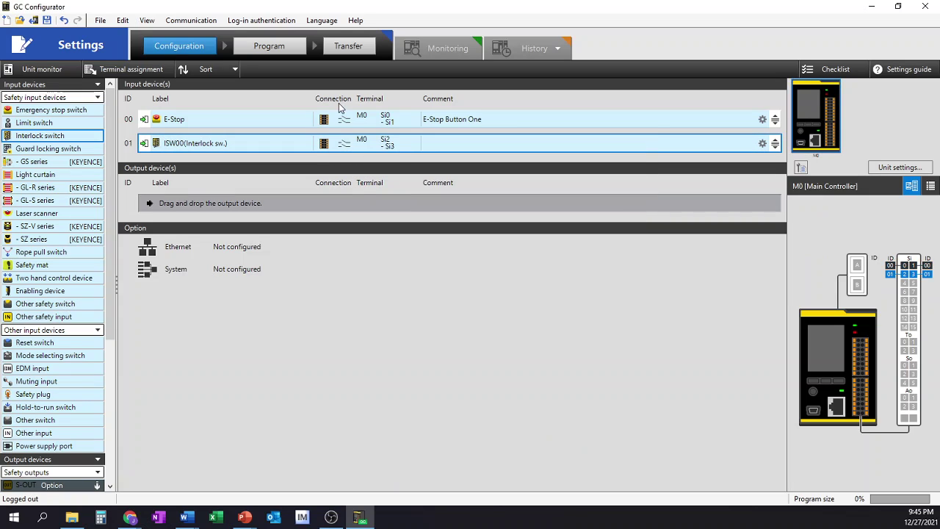
pyautogui.click(251, 142)
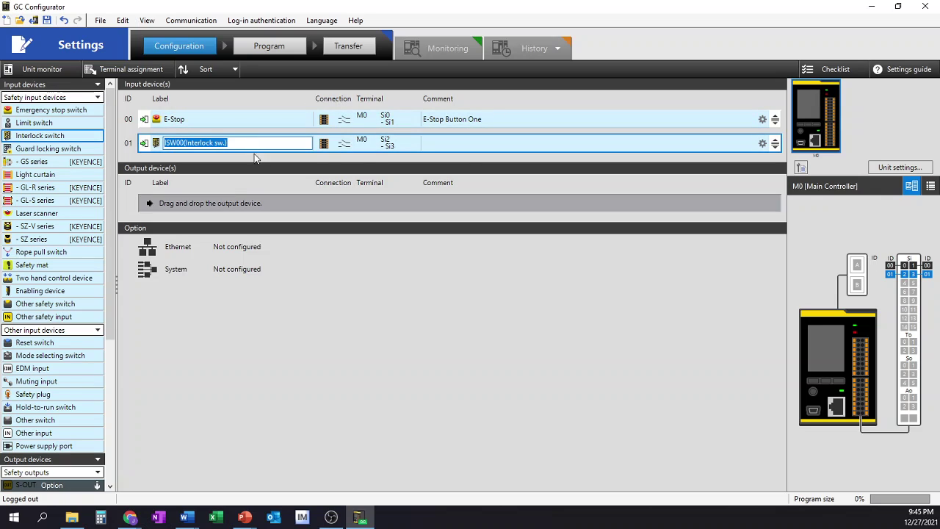
pyautogui.click(435, 145)
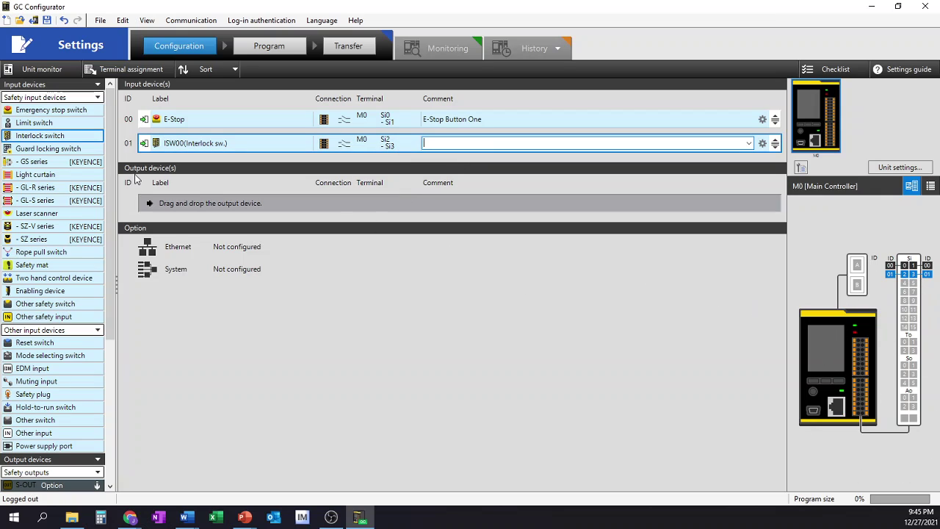
# Step: Add guard locking switch GSW00 as input 02, with it and its unlock output on terminal block
pyautogui.click(63, 148)
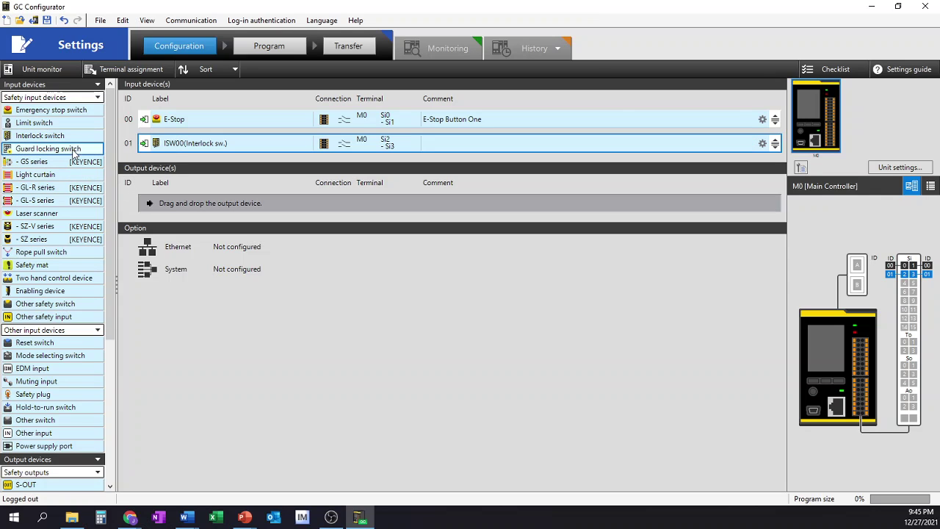
pyautogui.moveTo(50, 162); pyautogui.dragTo(204, 176)
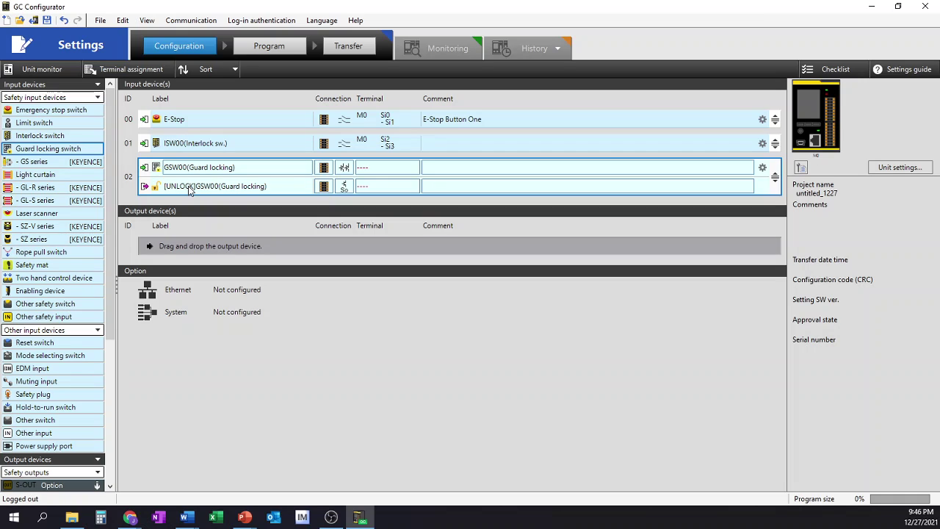
pyautogui.click(324, 171)
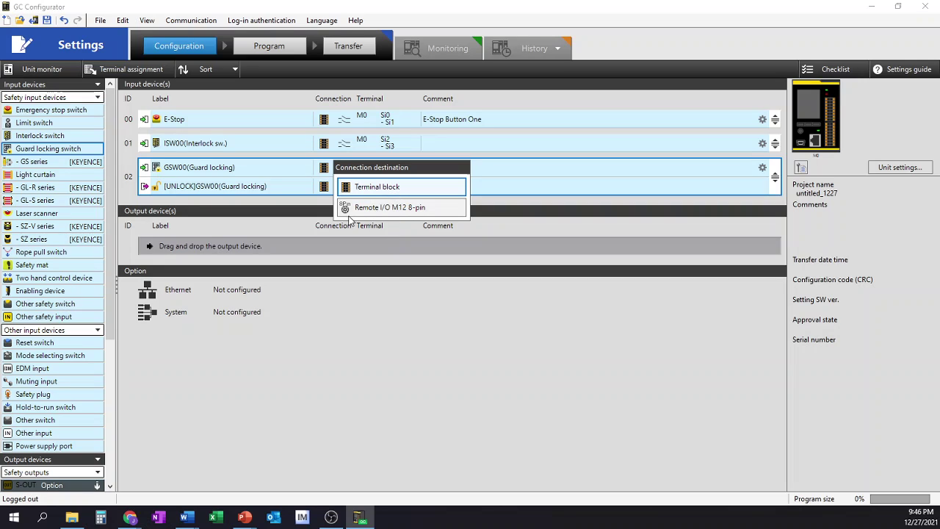
pyautogui.click(343, 188)
pyautogui.click(323, 187)
pyautogui.click(354, 203)
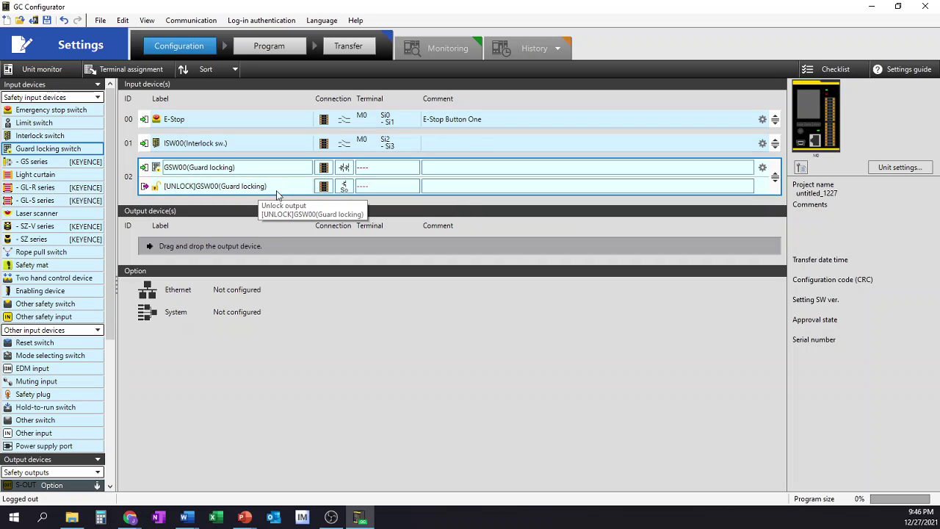
# Step: Set GSW00 to 2 inputs and its unlock output to Safety output x 1
pyautogui.click(325, 170)
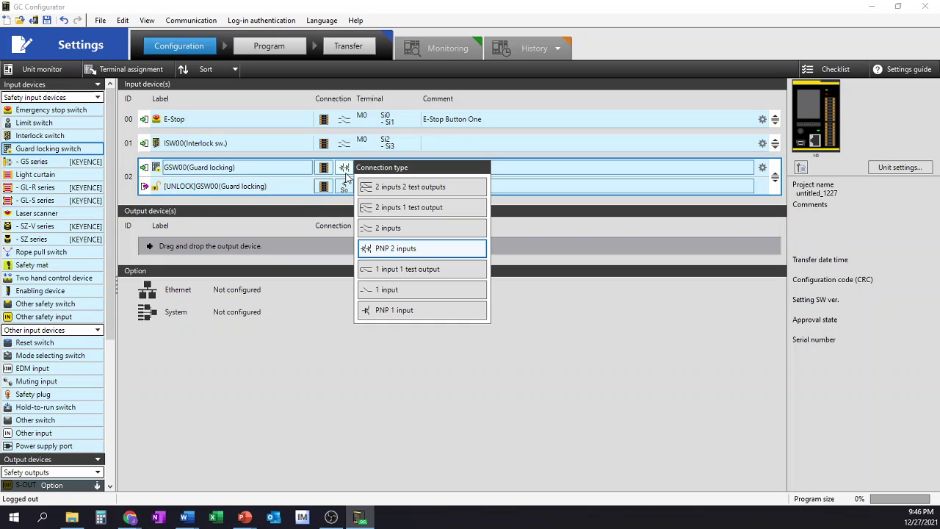
pyautogui.click(383, 228)
pyautogui.click(345, 187)
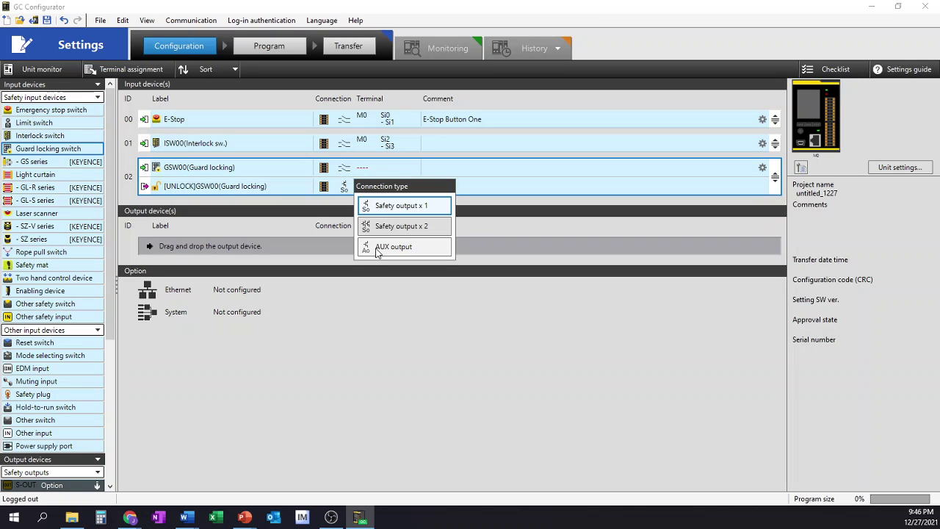
pyautogui.click(400, 206)
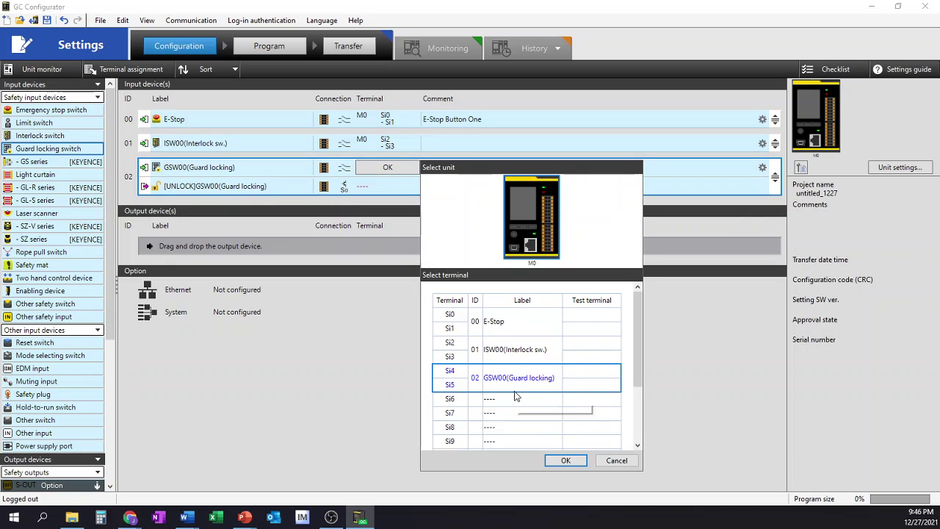
# Step: Assign GSW00 to terminals Si4–Si5 and its unlock output to So0 on M0
pyautogui.click(567, 461)
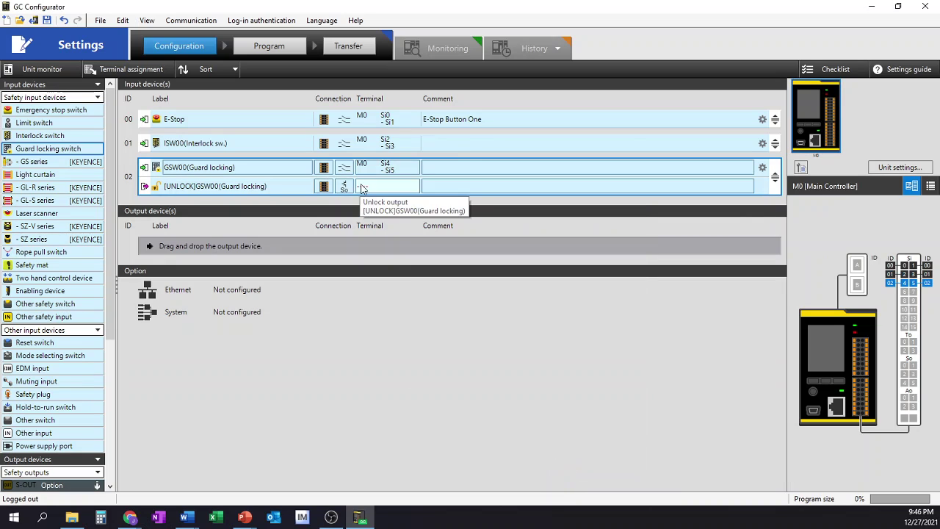
pyautogui.click(365, 186)
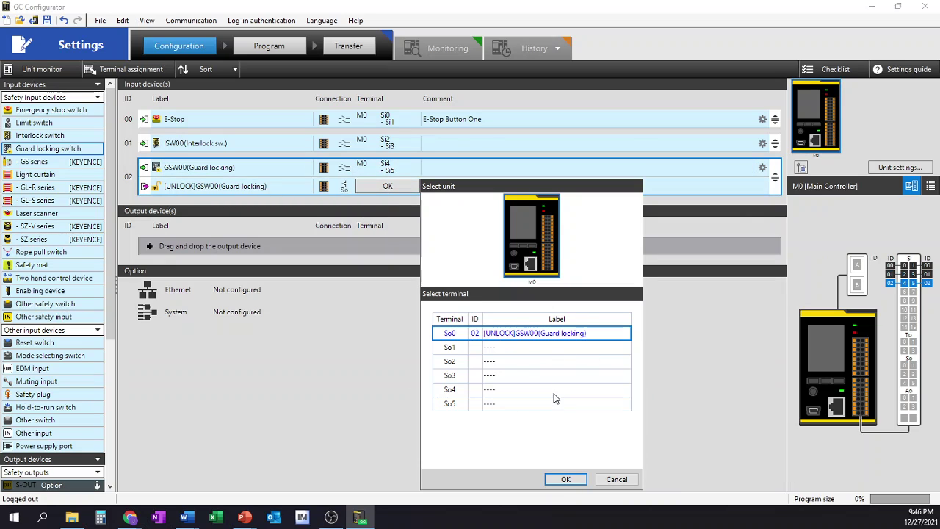
pyautogui.click(582, 479)
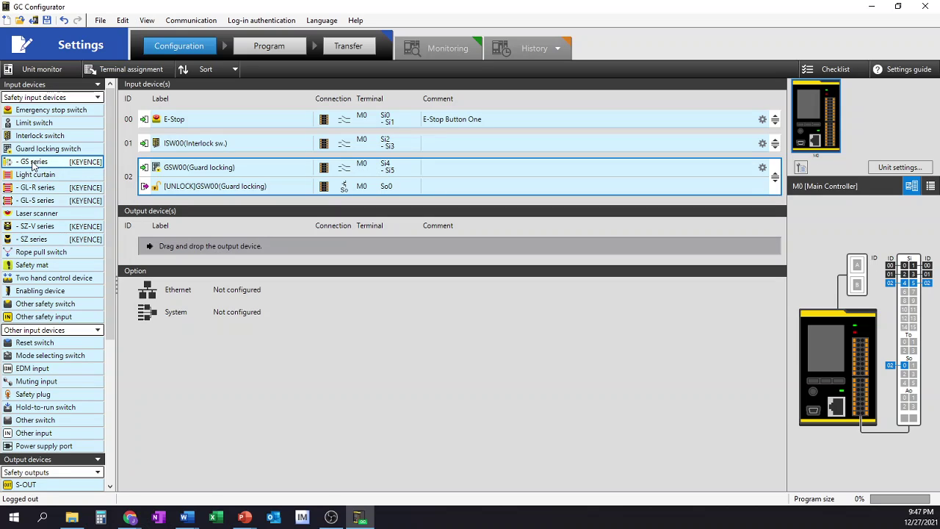
# Step: Add GS series switch GS00 as input 03 on Remote I/O M12 5-pin, PNP 2 inputs, terminal unassigned
pyautogui.moveTo(33, 166); pyautogui.dragTo(213, 211)
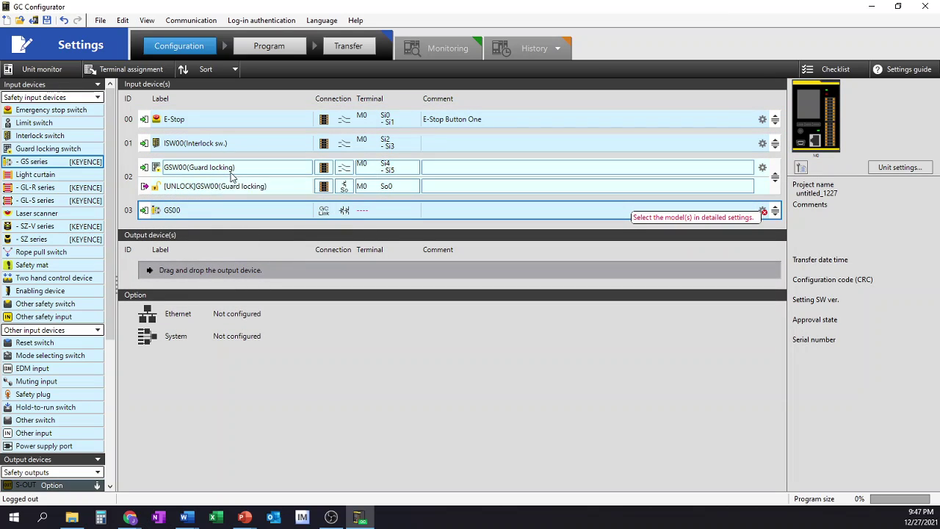
pyautogui.click(321, 213)
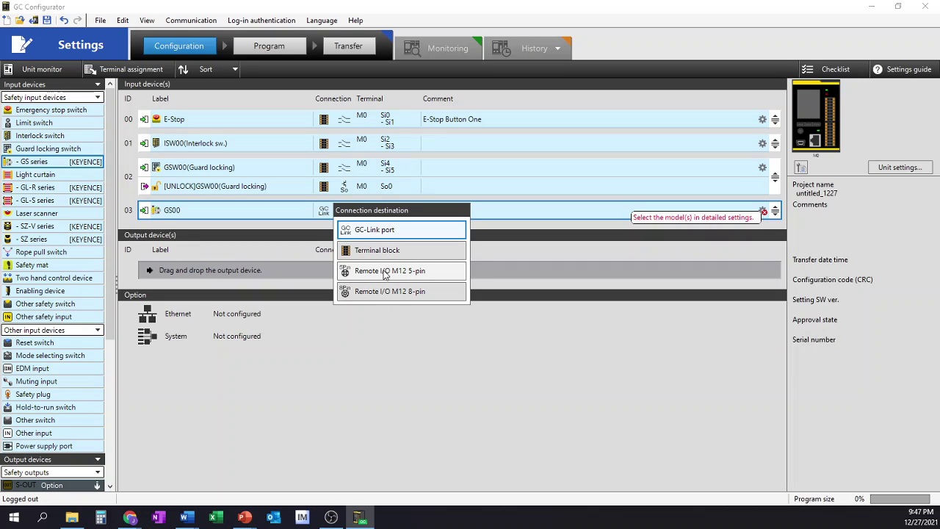
pyautogui.click(384, 271)
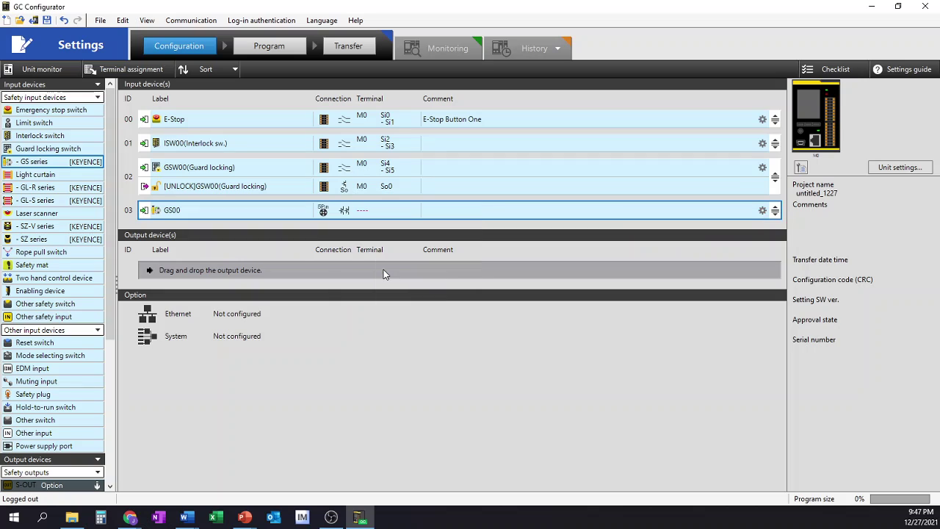
pyautogui.click(344, 211)
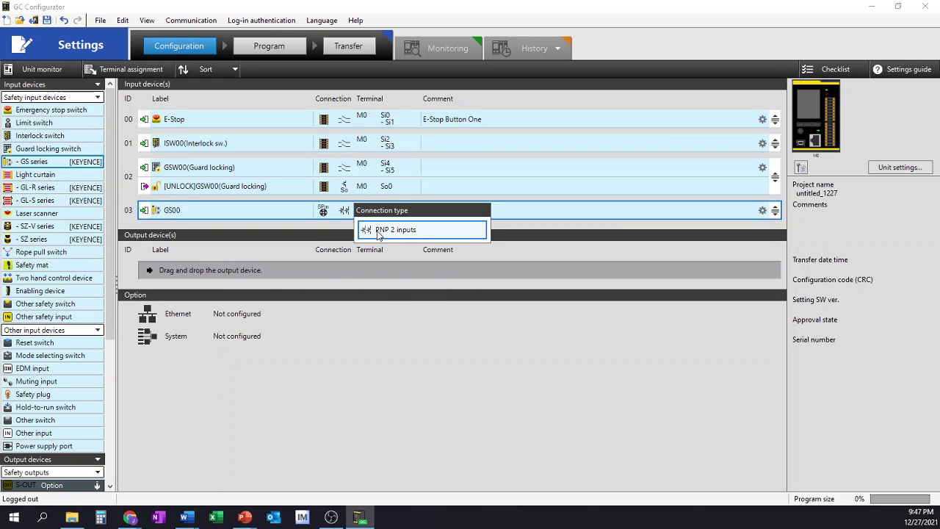
pyautogui.click(378, 232)
pyautogui.click(384, 211)
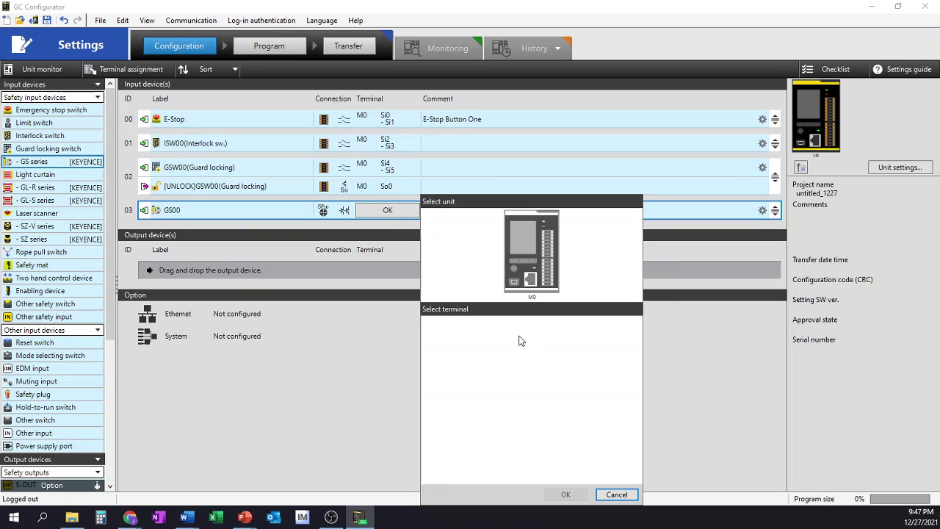
pyautogui.click(617, 494)
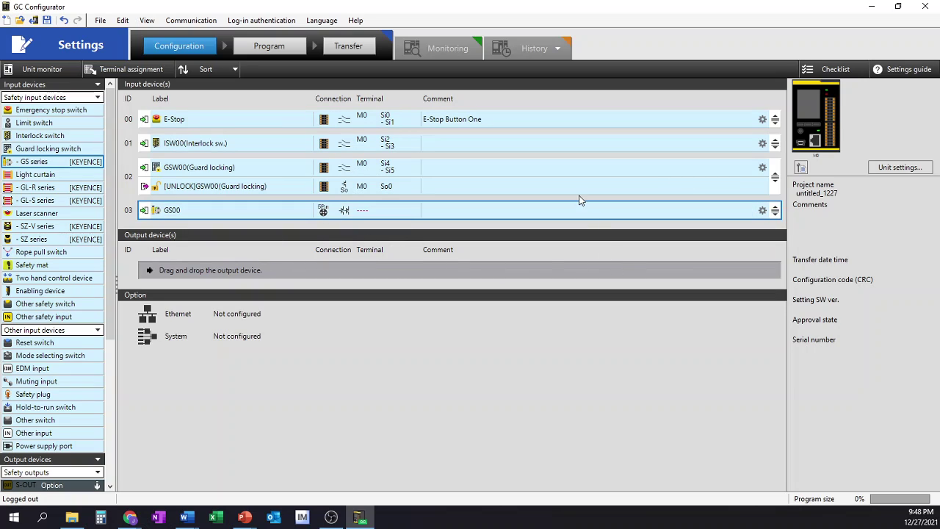
# Step: Attach a GC-R45 remote I/O module (M12 5-pins) as unit R1 beside the M0 controller
pyautogui.click(894, 169)
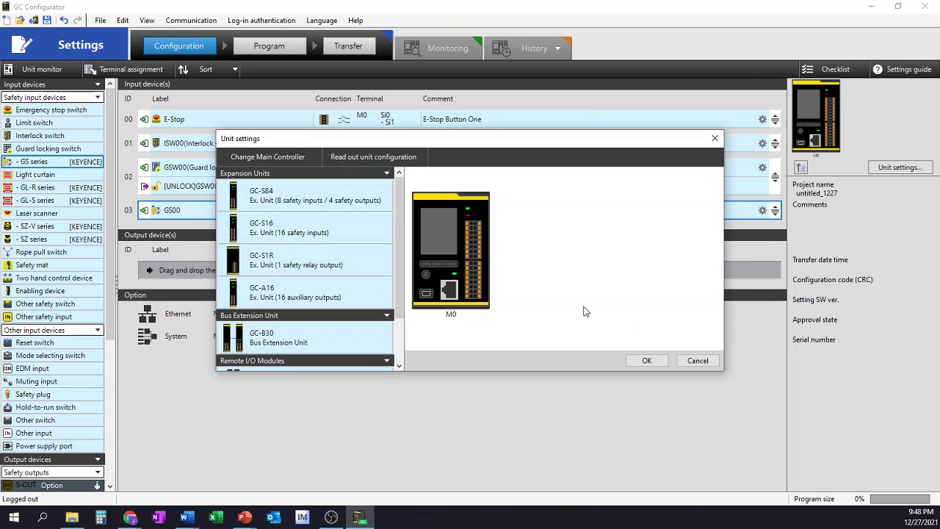
pyautogui.scroll(-3, 323, 323)
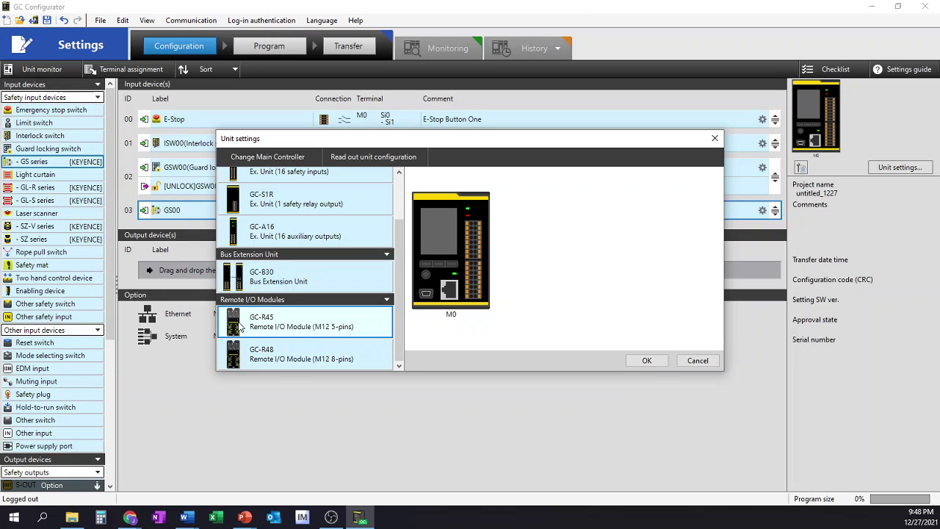
pyautogui.moveTo(244, 325); pyautogui.dragTo(569, 327)
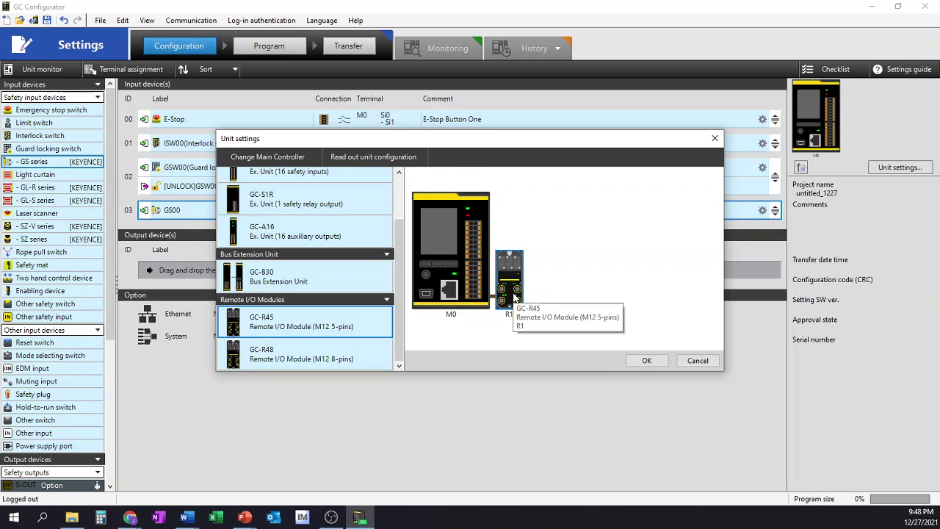
pyautogui.click(647, 360)
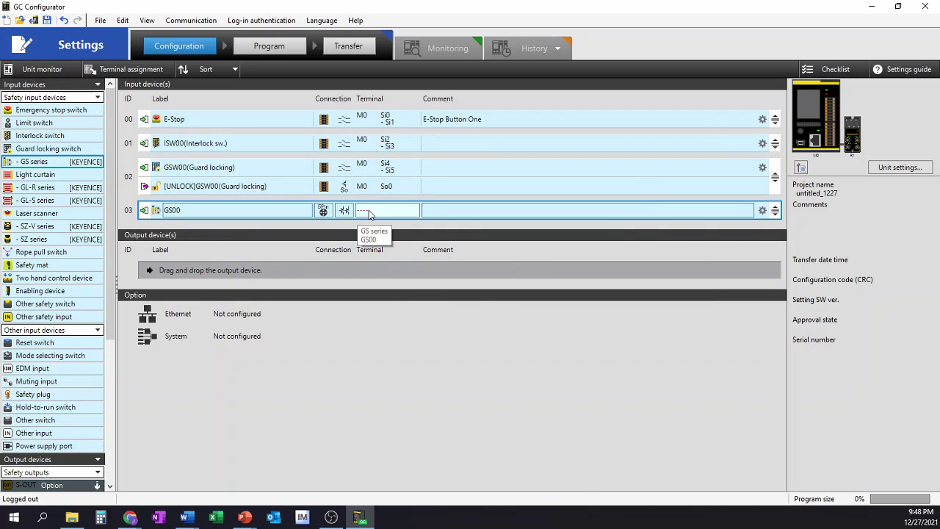
# Step: Wire switch GS00 to connector CN1 on remote unit R1
pyautogui.click(369, 210)
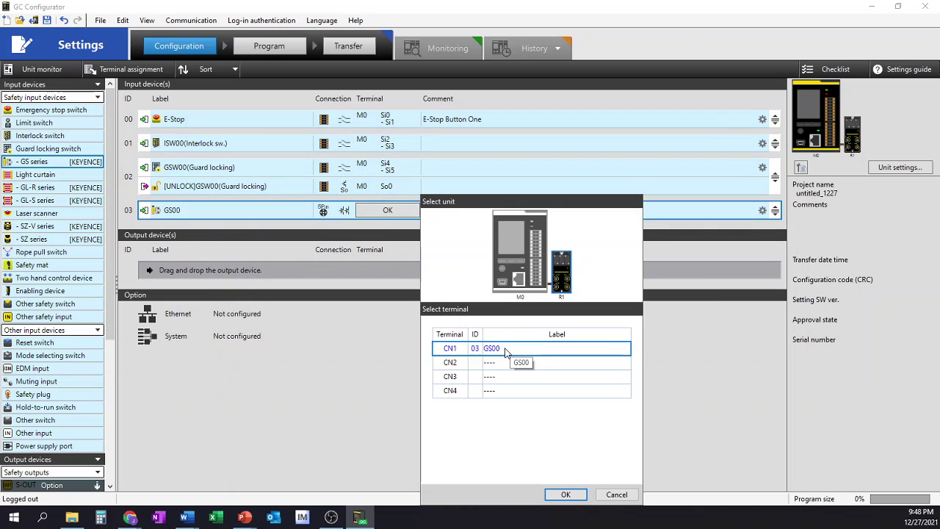
pyautogui.click(567, 494)
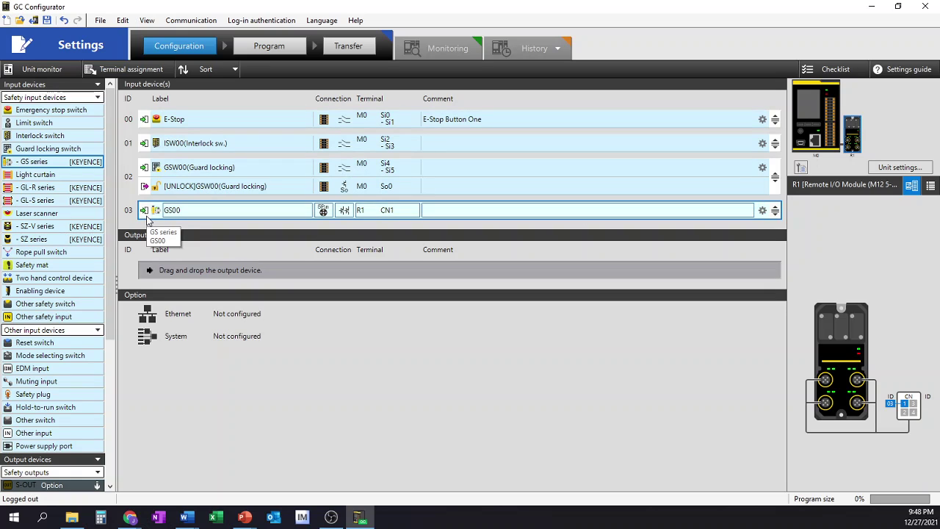
pyautogui.click(56, 176)
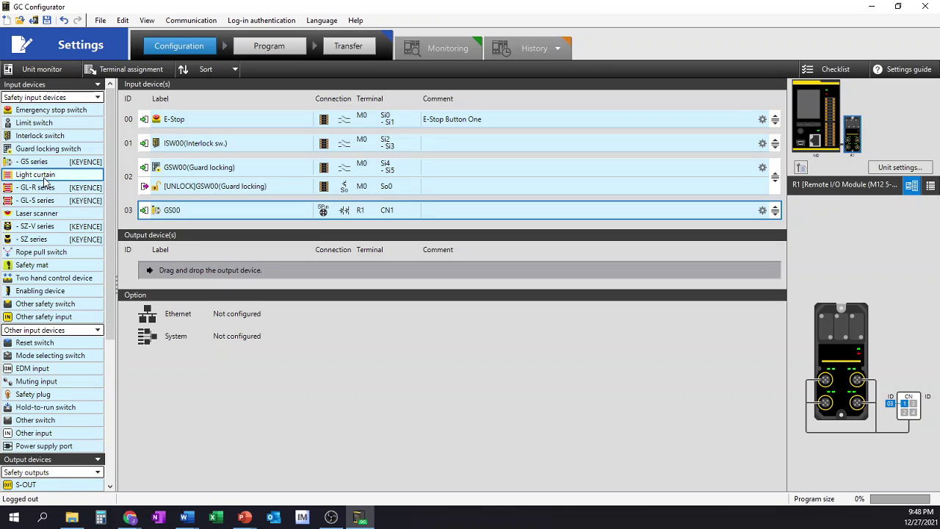
# Step: Add light curtain LC00 via terminal block as PNP 2 inputs on M0 Si6–Si7
pyautogui.moveTo(47, 182); pyautogui.dragTo(176, 236)
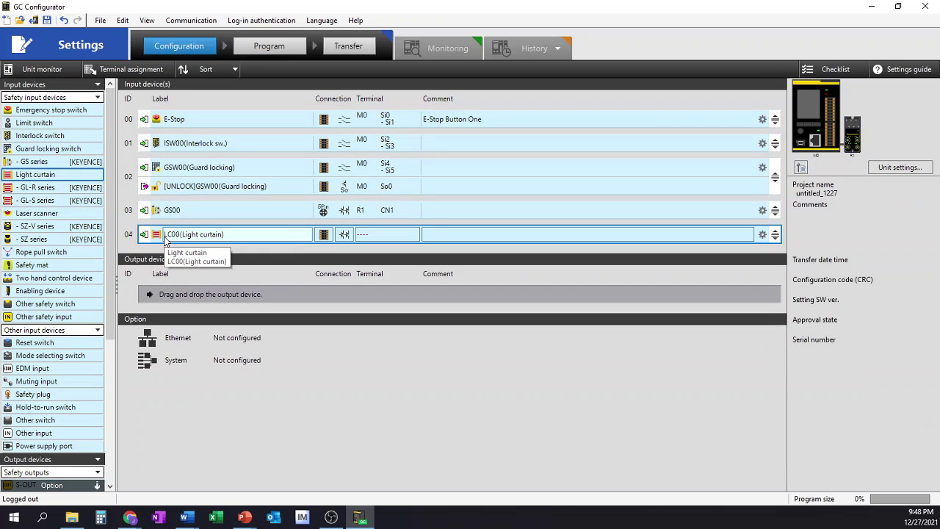
pyautogui.click(323, 234)
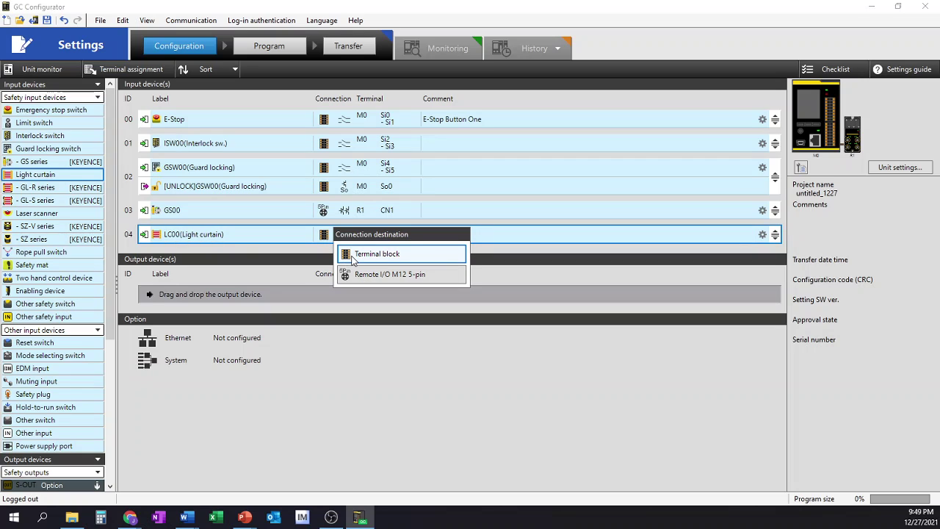
pyautogui.click(351, 257)
pyautogui.click(343, 236)
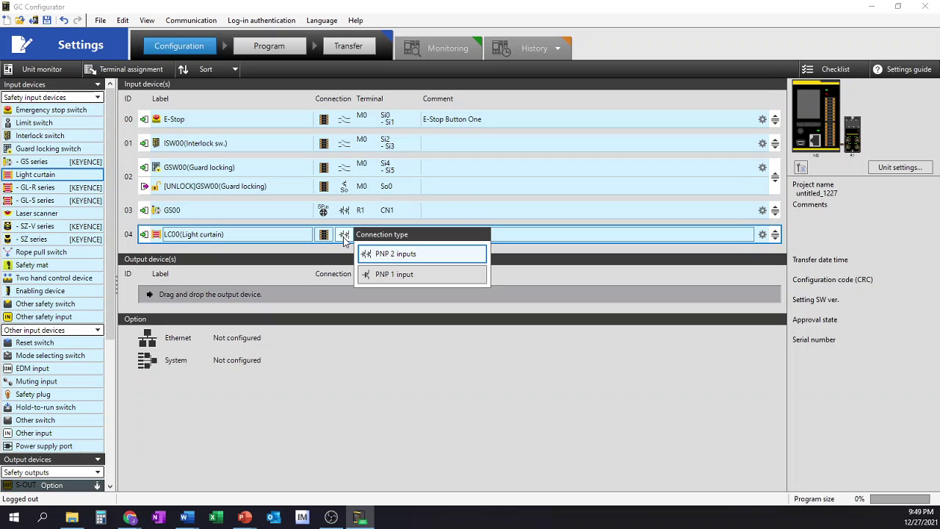
pyautogui.click(397, 257)
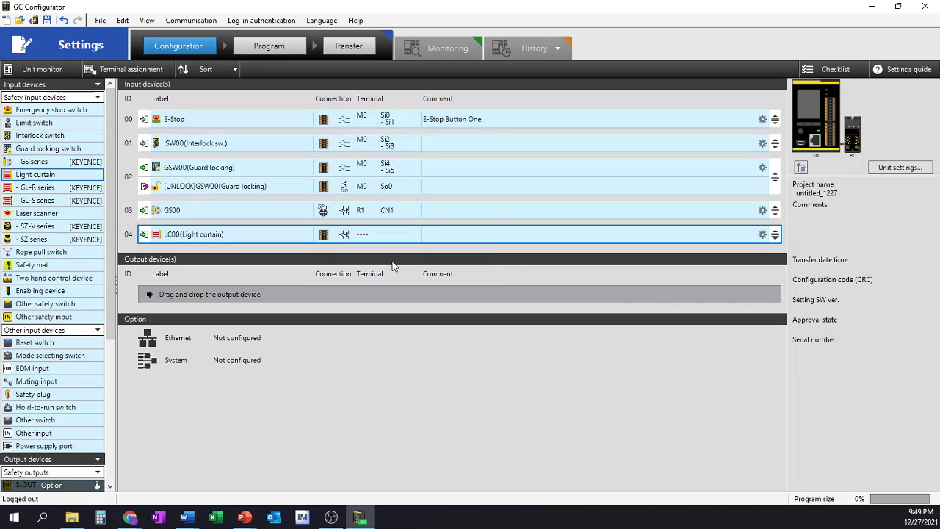
pyautogui.click(380, 240)
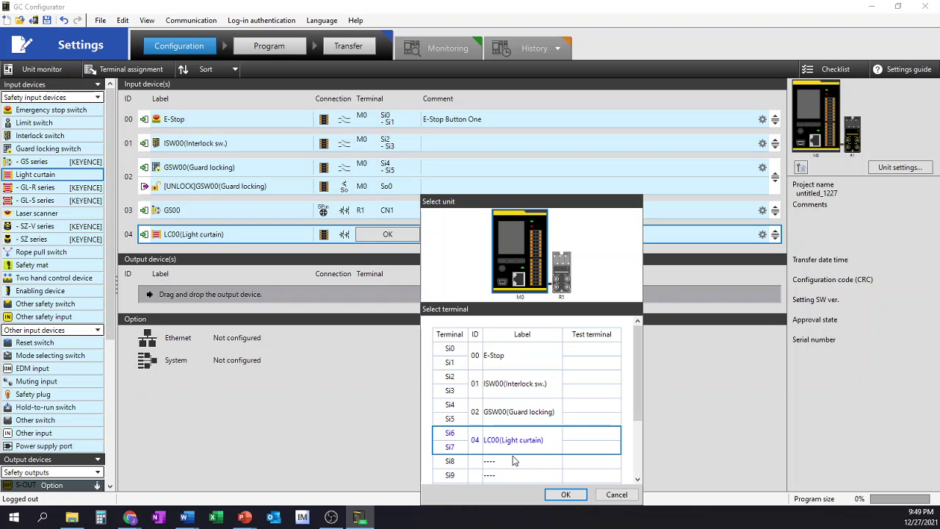
pyautogui.click(565, 495)
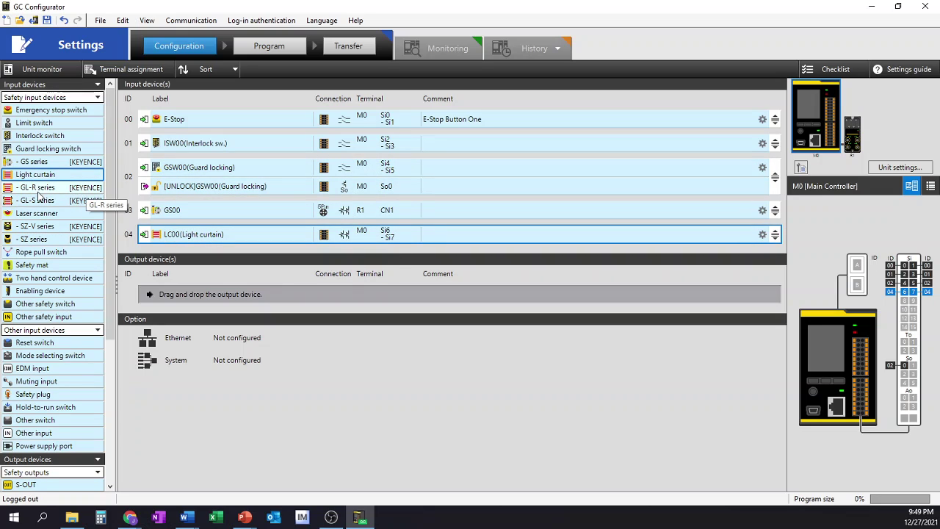
pyautogui.moveTo(87, 189); pyautogui.dragTo(58, 194)
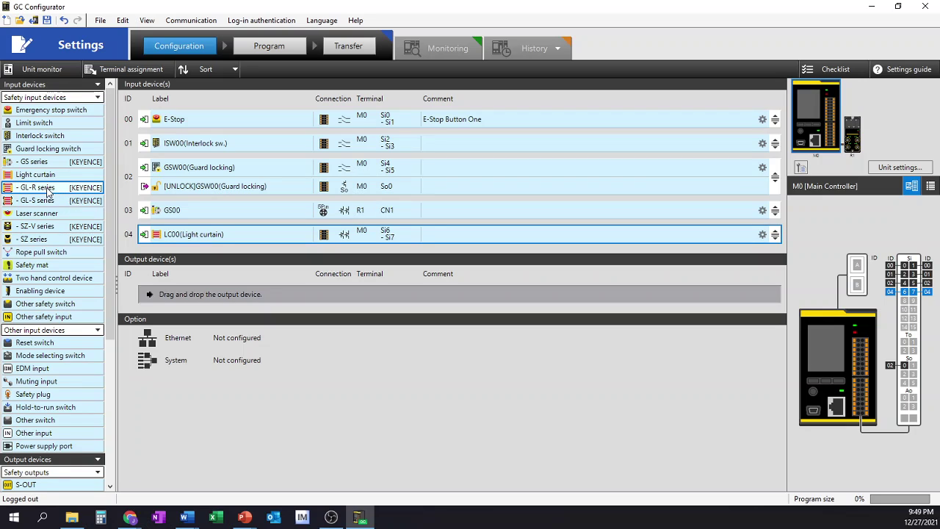
# Step: Add GL-R series device GLR00 over the GC-Link port as PNP 2 inputs on Port A
pyautogui.moveTo(46, 192); pyautogui.dragTo(183, 267)
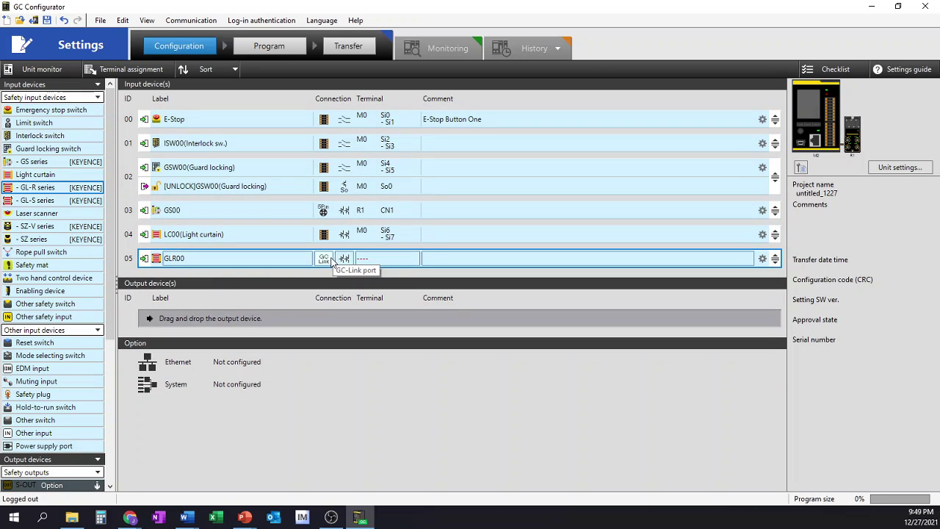
pyautogui.click(325, 261)
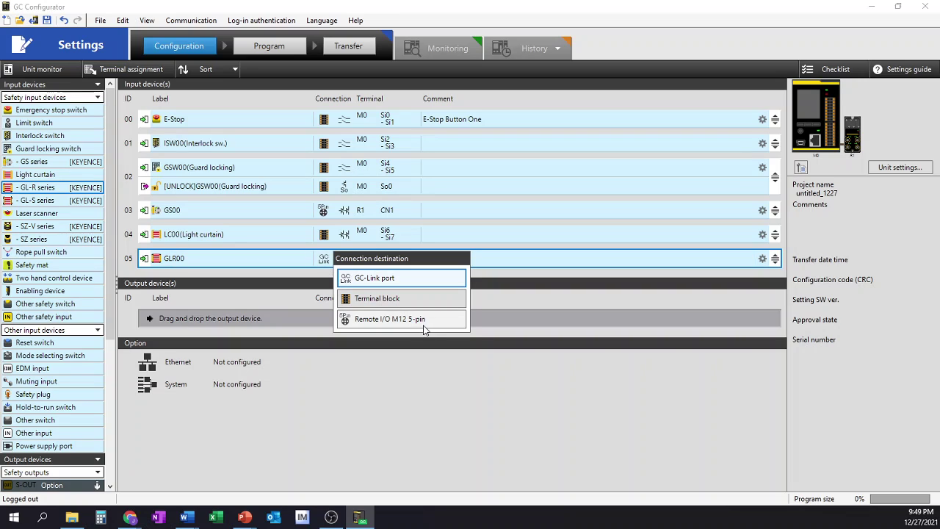
pyautogui.click(402, 283)
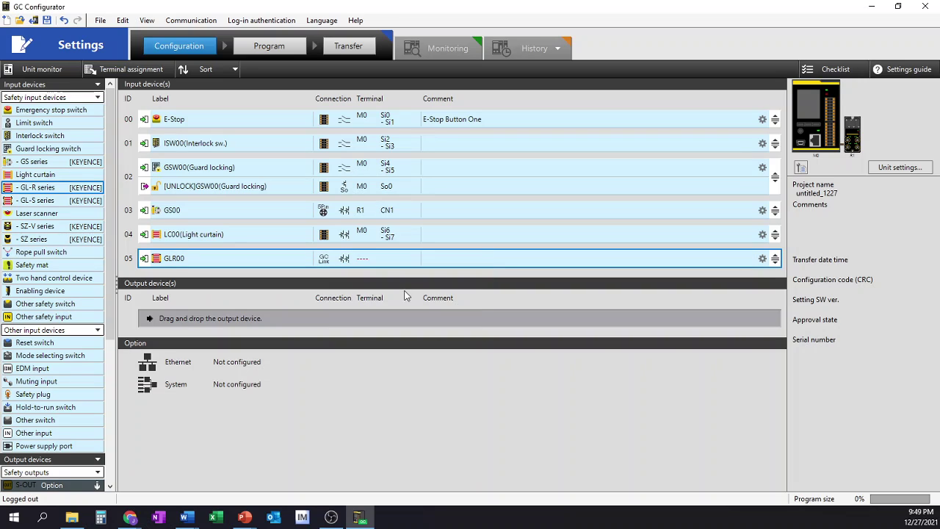
pyautogui.click(342, 261)
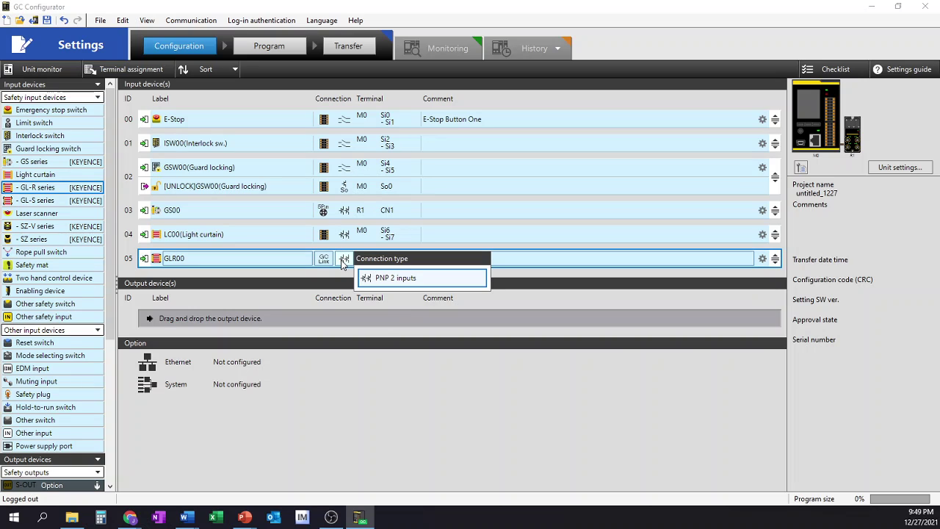
pyautogui.click(436, 280)
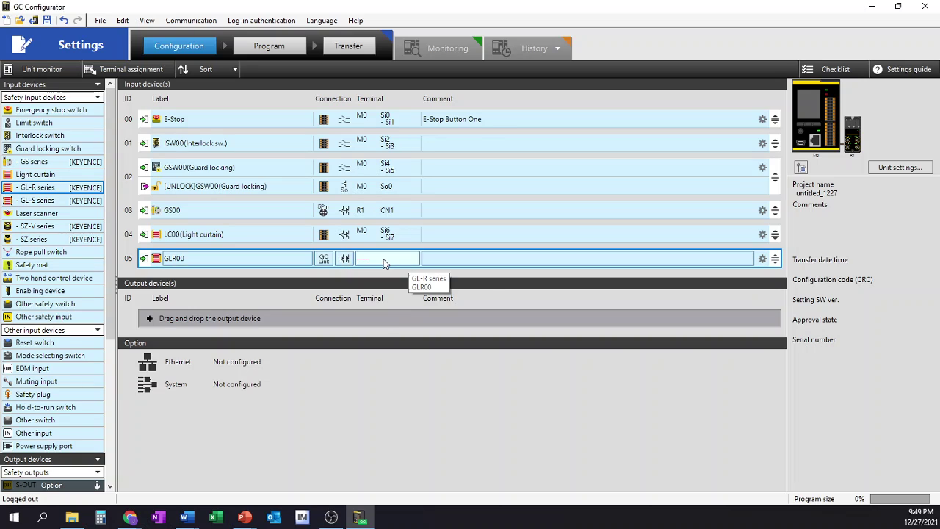
pyautogui.click(383, 263)
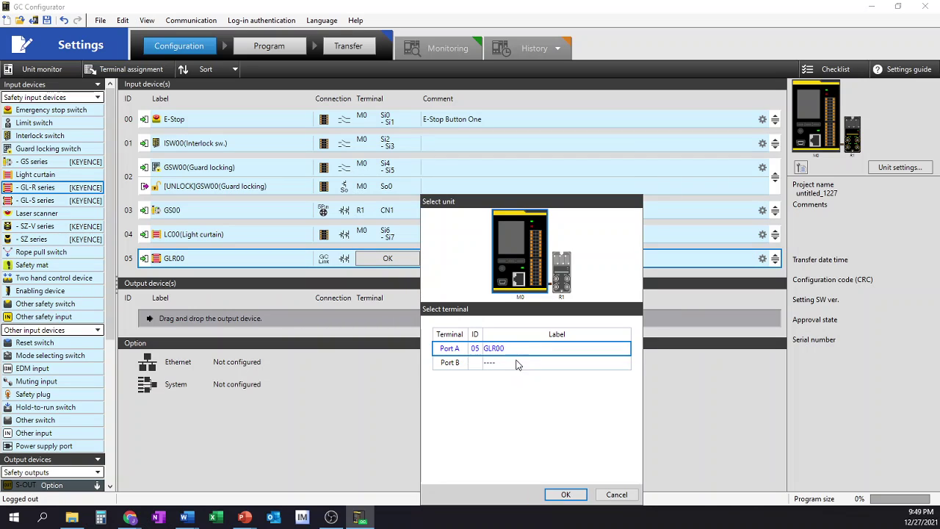
pyautogui.click(565, 494)
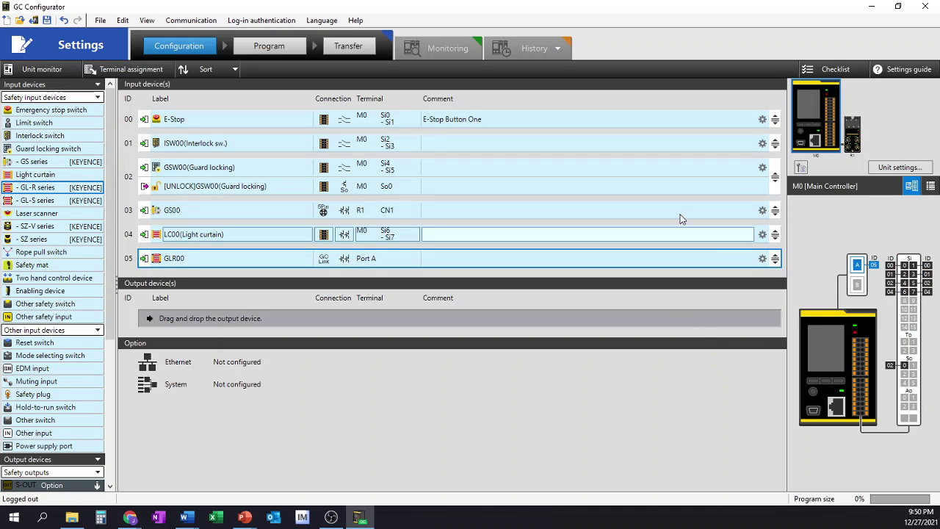
pyautogui.click(33, 213)
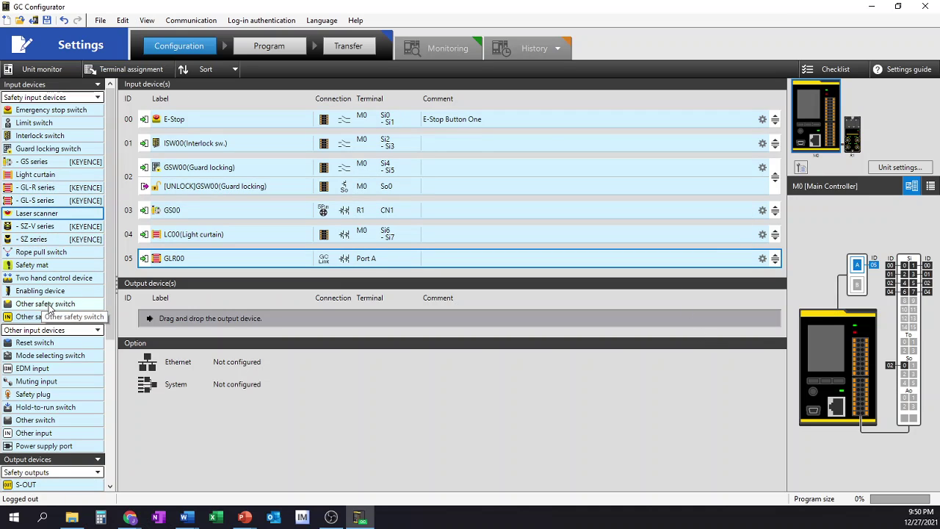
# Step: Add laser scanner LS00 via terminal block as PNP 2 inputs on M0 Si8–Si9
pyautogui.moveTo(44, 213); pyautogui.dragTo(203, 279)
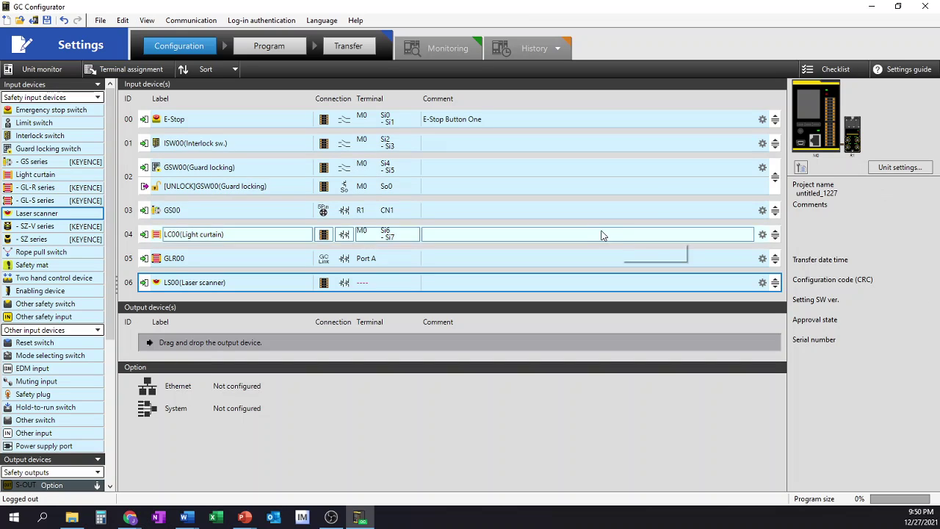
pyautogui.click(330, 287)
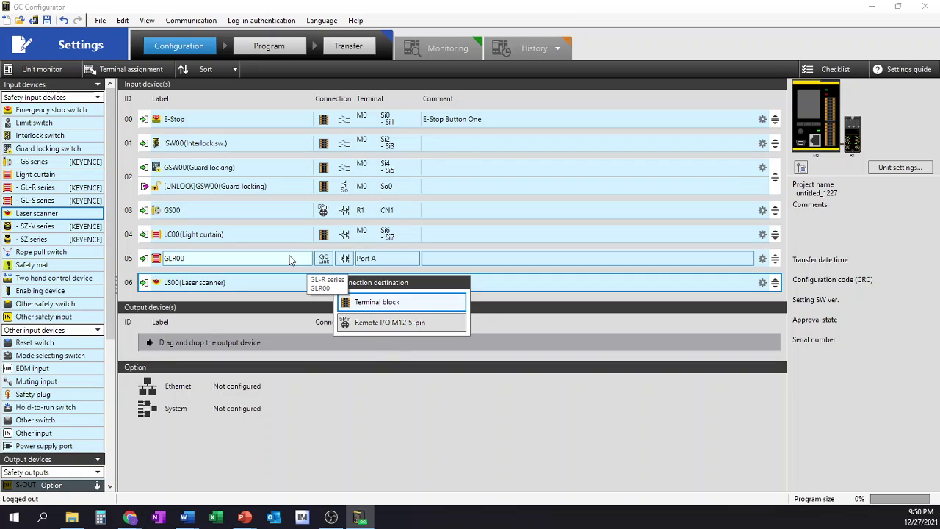
pyautogui.click(377, 301)
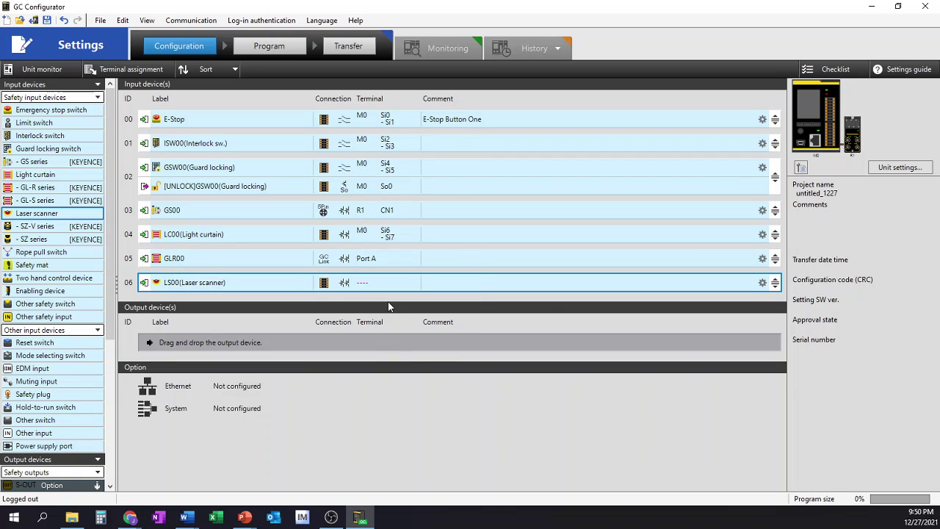
pyautogui.click(344, 284)
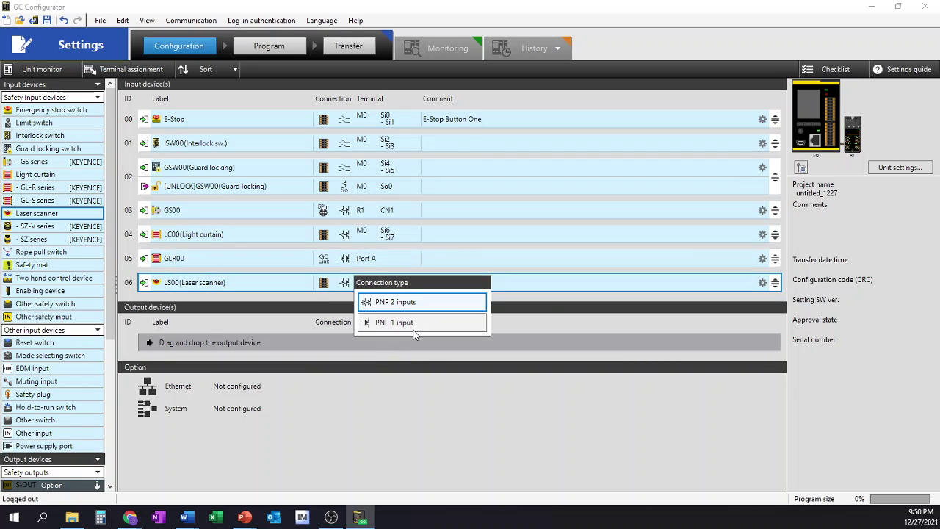
pyautogui.click(376, 302)
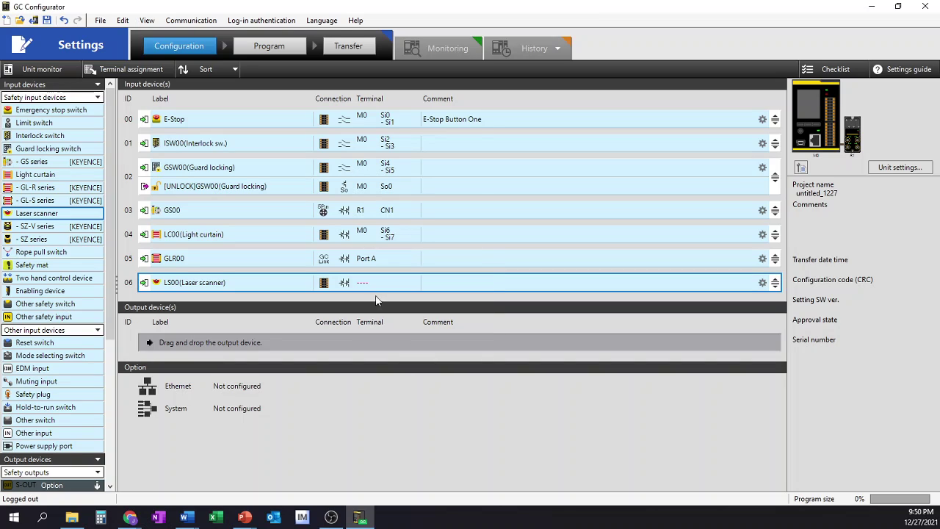
pyautogui.click(379, 289)
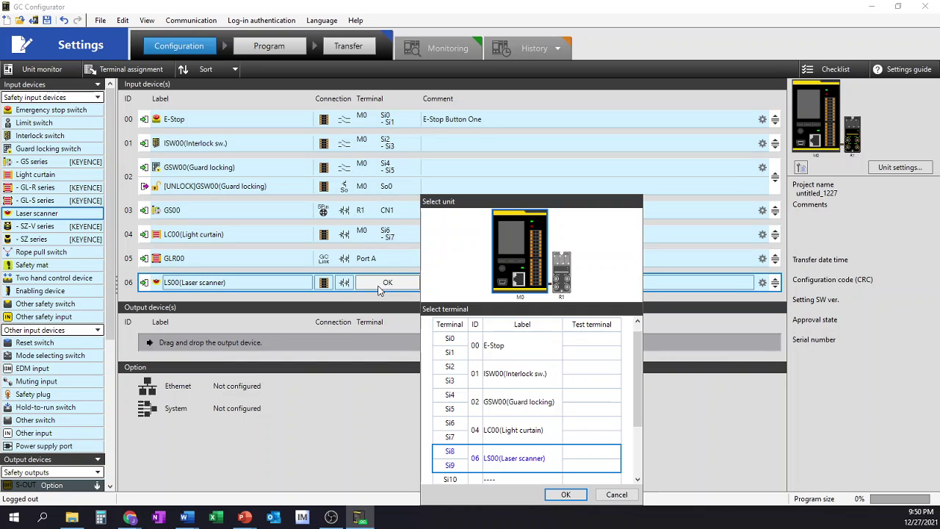
pyautogui.click(562, 494)
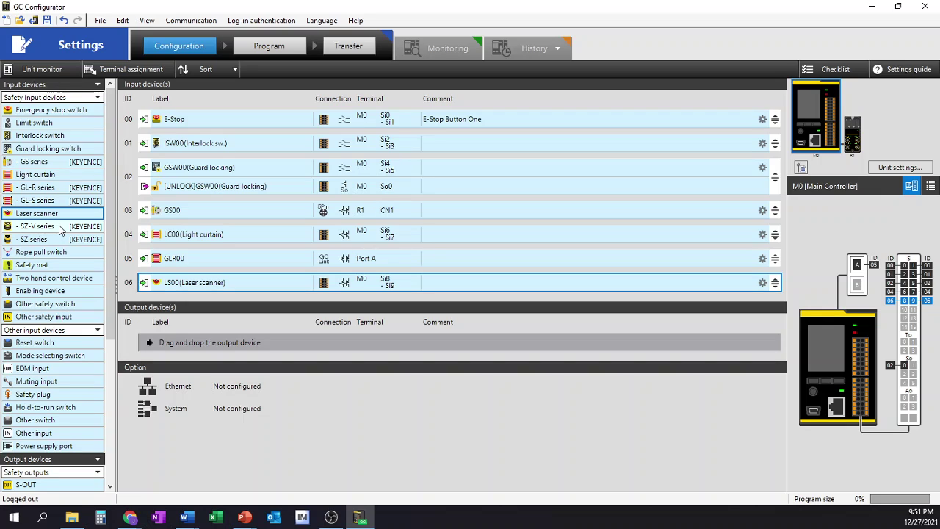
# Step: Add SZ-V series device SZV00 over the GC-Link port as PNP 2 inputs on Port B
pyautogui.moveTo(61, 230); pyautogui.dragTo(188, 306)
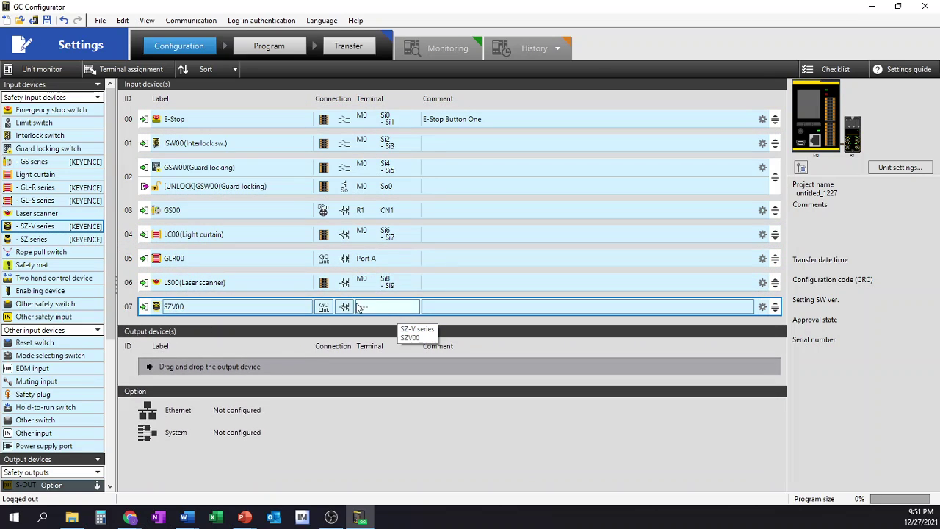
pyautogui.click(323, 307)
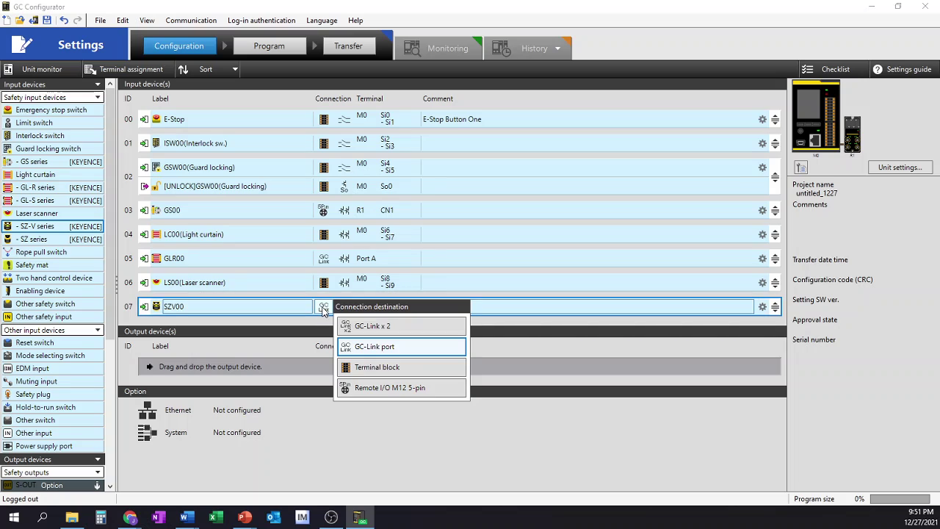
pyautogui.click(400, 332)
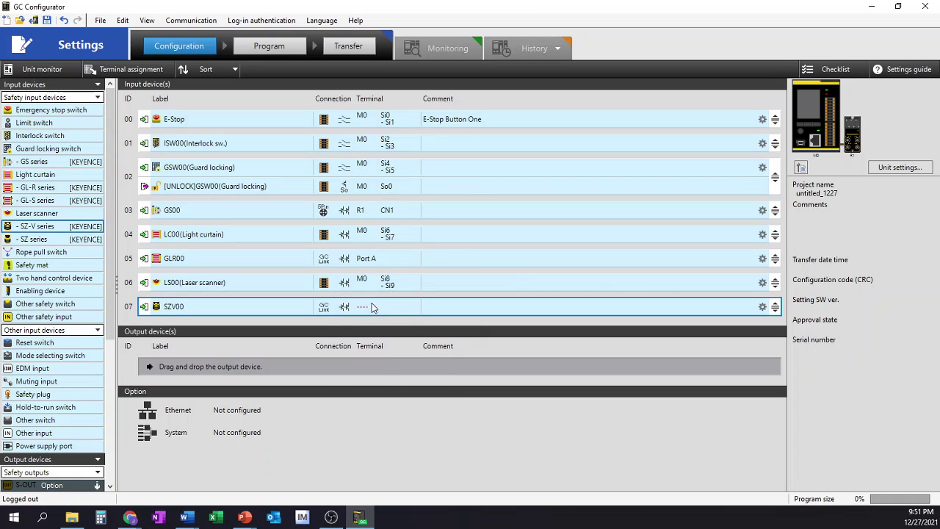
pyautogui.click(344, 308)
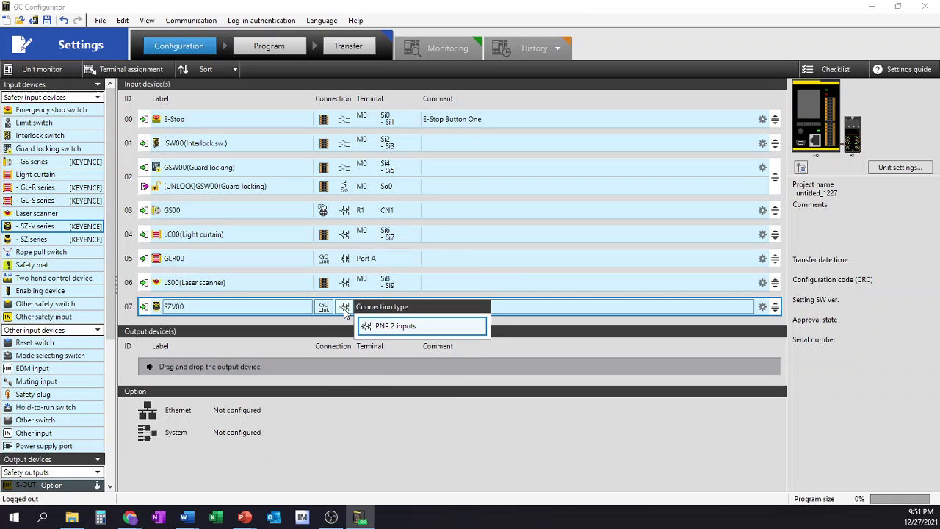
pyautogui.click(397, 328)
pyautogui.click(387, 309)
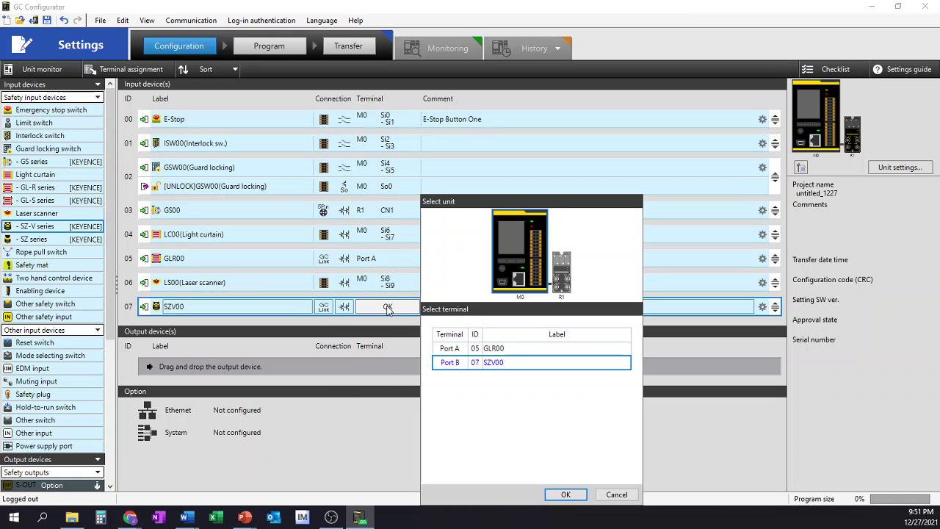
pyautogui.click(489, 351)
pyautogui.click(490, 362)
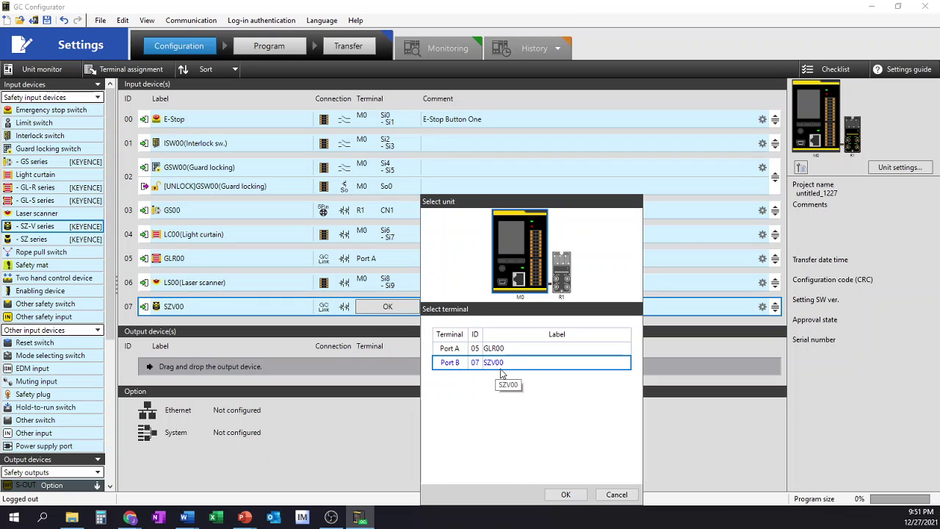
pyautogui.click(565, 495)
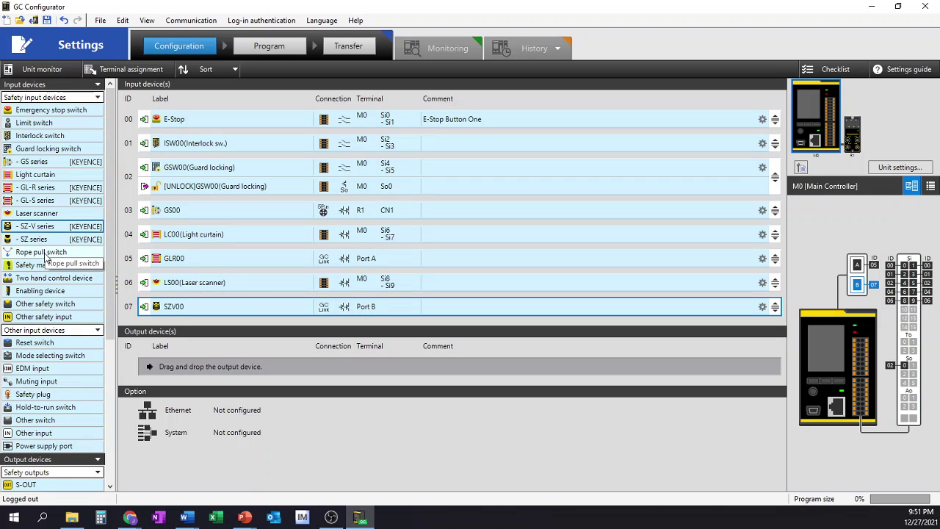
# Step: Add rope pull switch RPSW00 via Remote I/O M12 5-pin, 2 inputs, on R1 connector CN2
pyautogui.click(45, 253)
pyautogui.moveTo(45, 252); pyautogui.dragTo(167, 334)
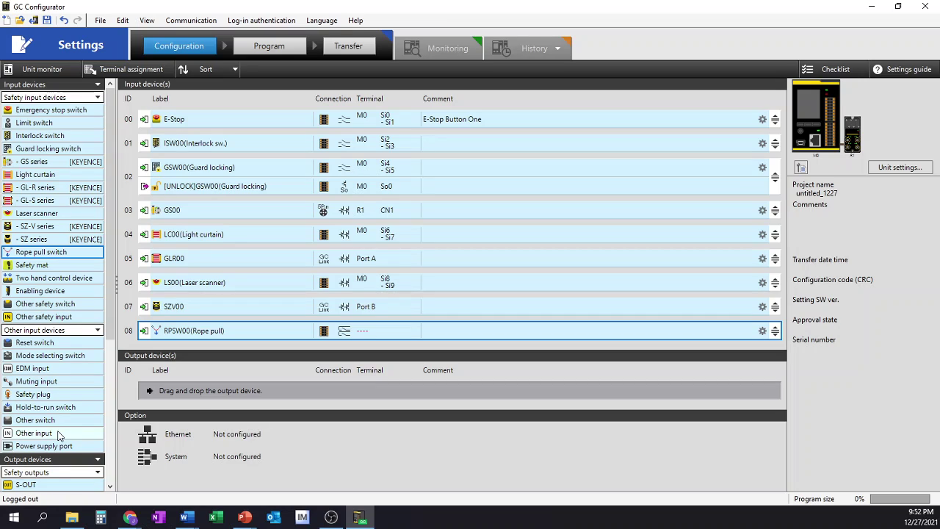
pyautogui.click(329, 337)
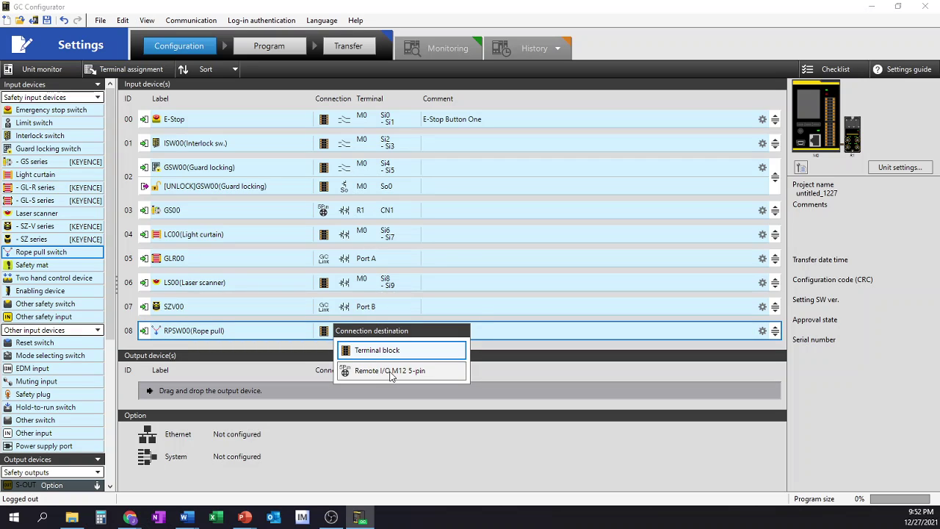
pyautogui.click(392, 372)
pyautogui.click(344, 331)
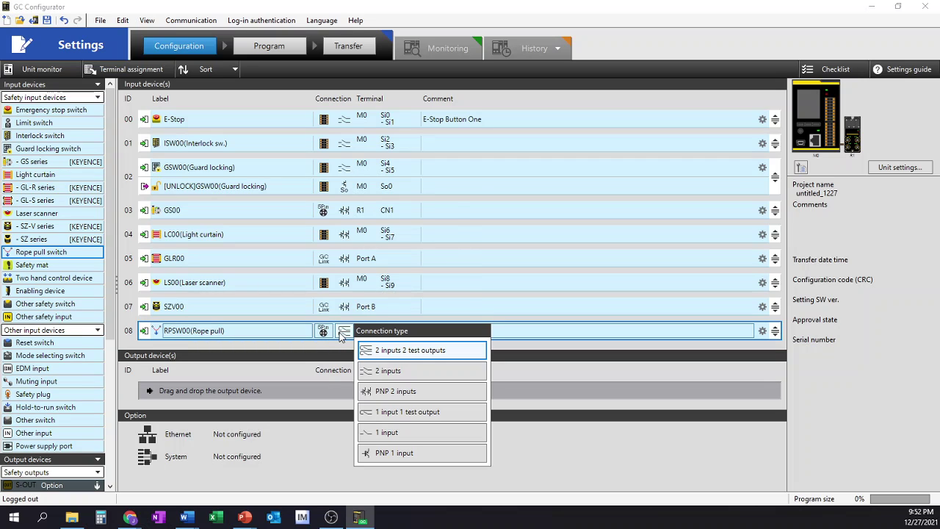
pyautogui.click(387, 370)
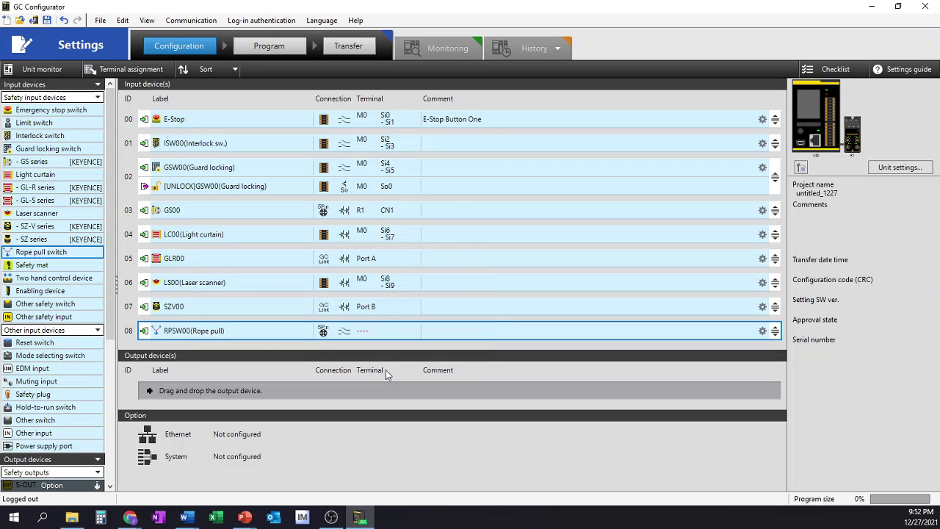
pyautogui.click(384, 334)
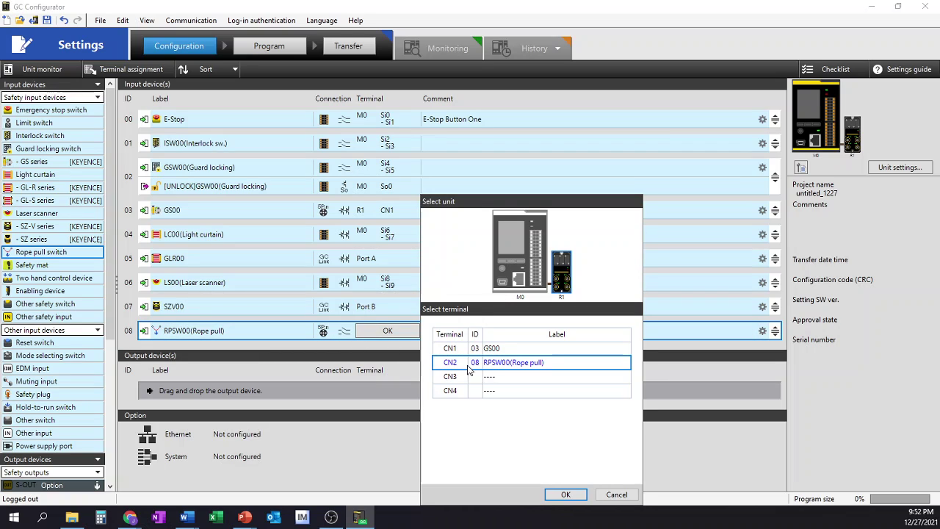
pyautogui.click(565, 495)
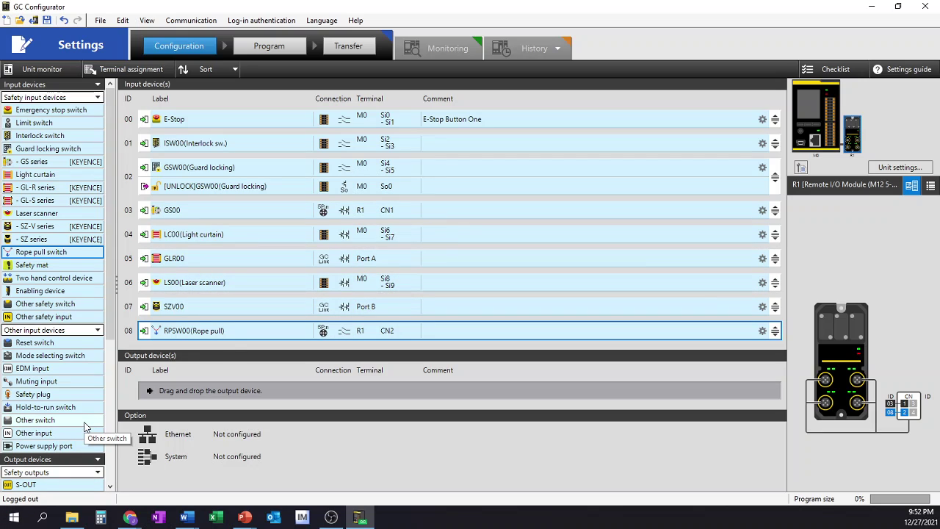
# Step: Add safety mat SMAT00 wired to M0 terminals Si10–Si11
pyautogui.click(32, 268)
pyautogui.moveTo(32, 269); pyautogui.dragTo(187, 351)
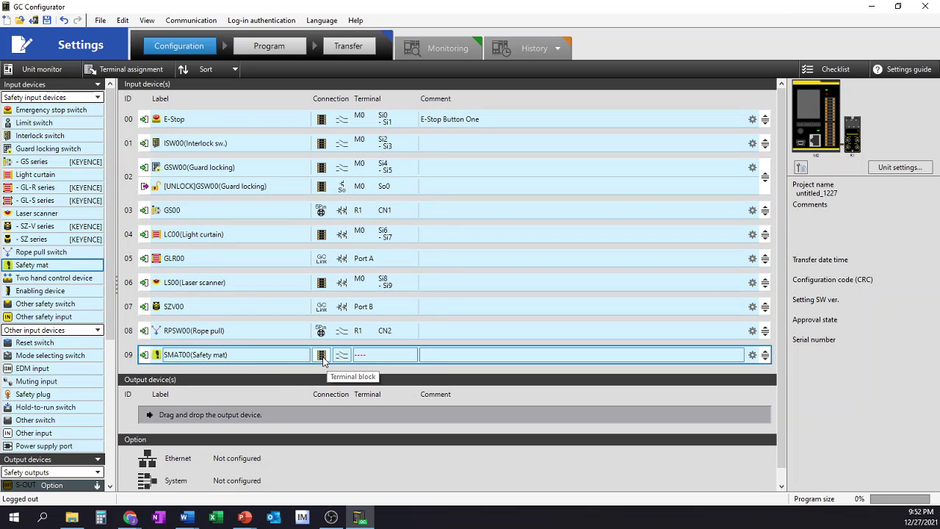
pyautogui.click(374, 356)
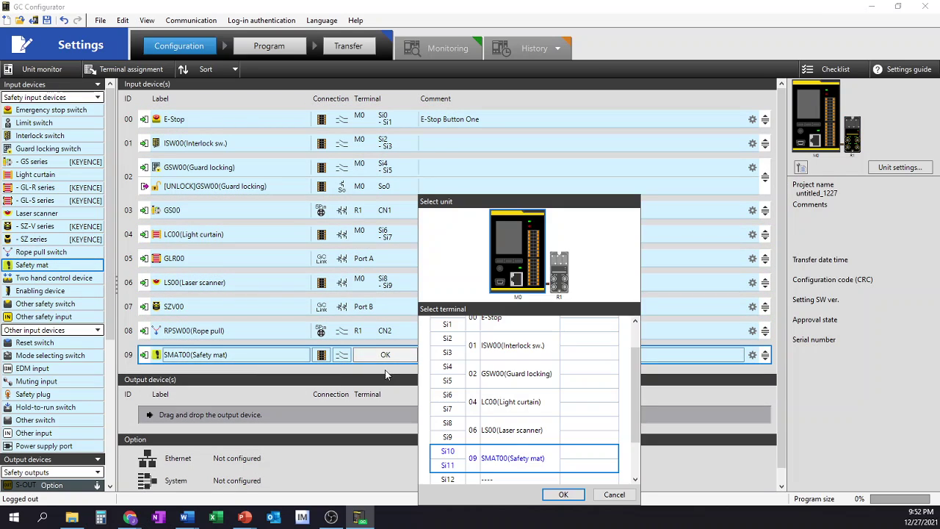
pyautogui.click(563, 494)
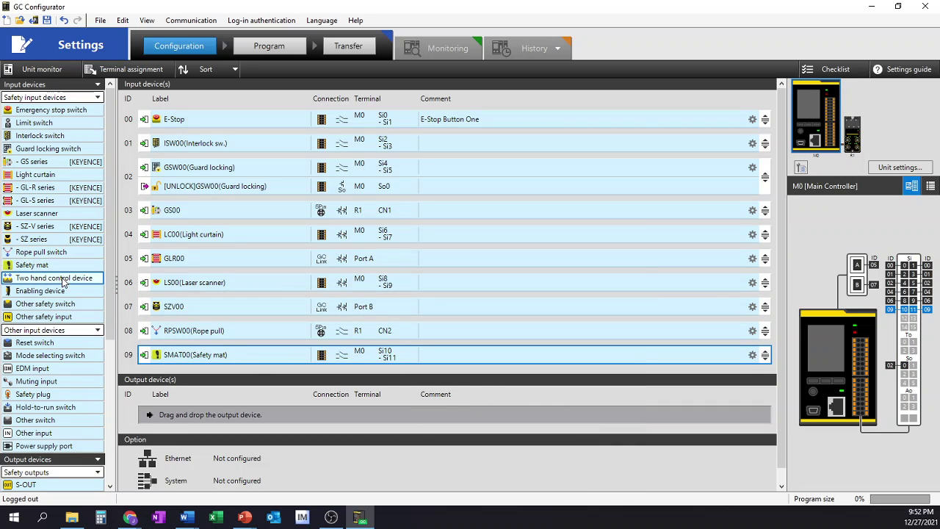
# Step: Add two-hand control device THC00 with inputs on M0 Si12–Si13 and Si14–Si15
pyautogui.moveTo(64, 278); pyautogui.dragTo(189, 376)
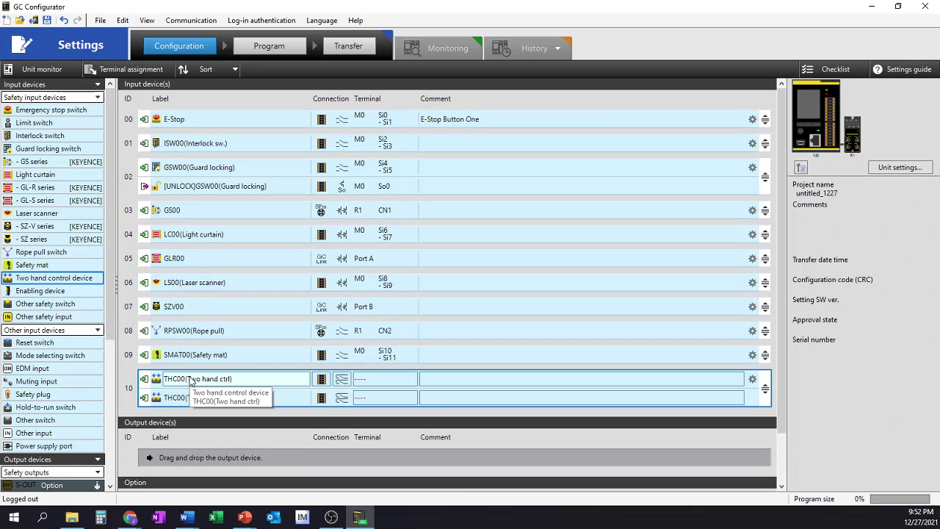
pyautogui.click(343, 380)
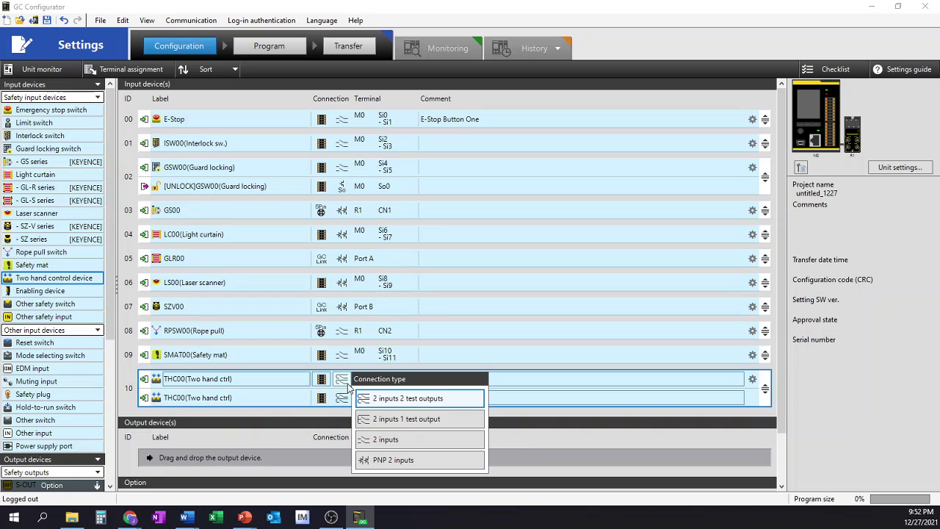
pyautogui.click(385, 439)
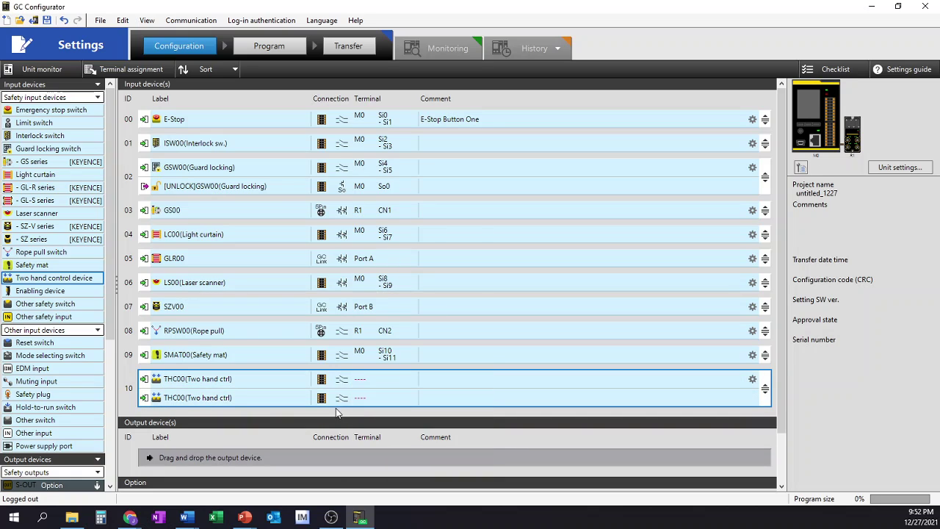
pyautogui.click(379, 382)
pyautogui.scroll(-1, 585, 391)
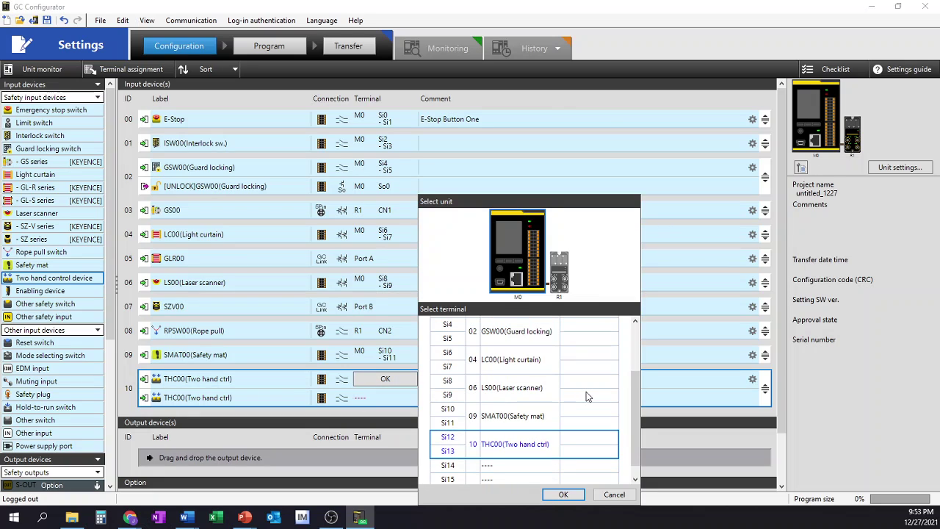
pyautogui.click(563, 494)
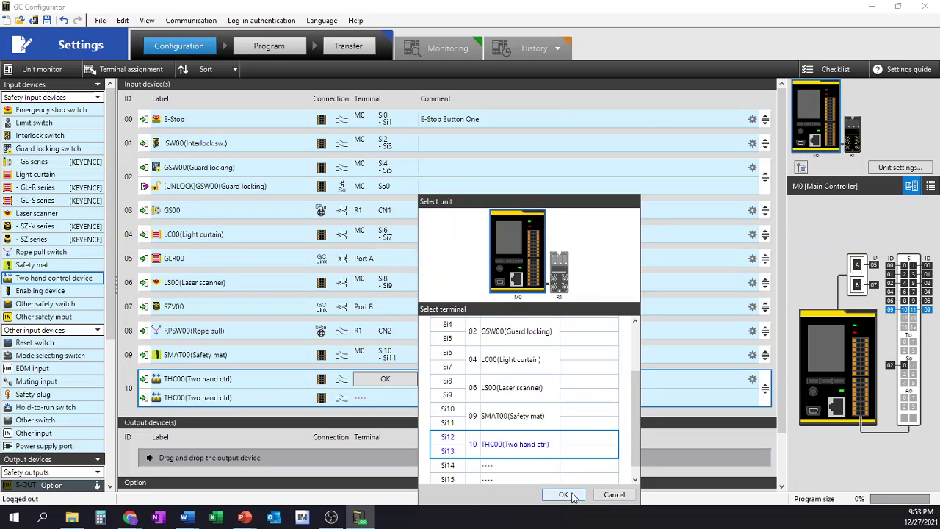
pyautogui.click(389, 400)
pyautogui.click(563, 494)
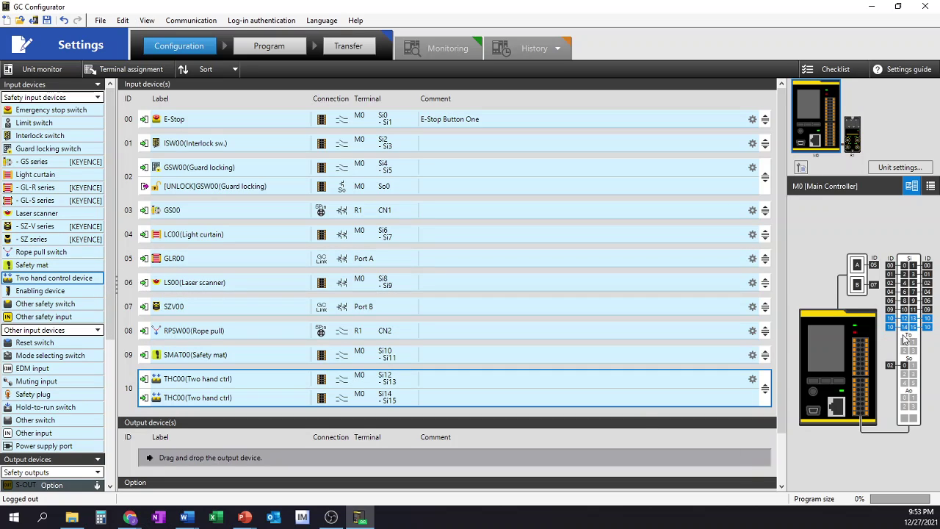
# Step: Attach a GC-S84 expansion unit to the controller as E1 and apply the configuration
pyautogui.click(888, 169)
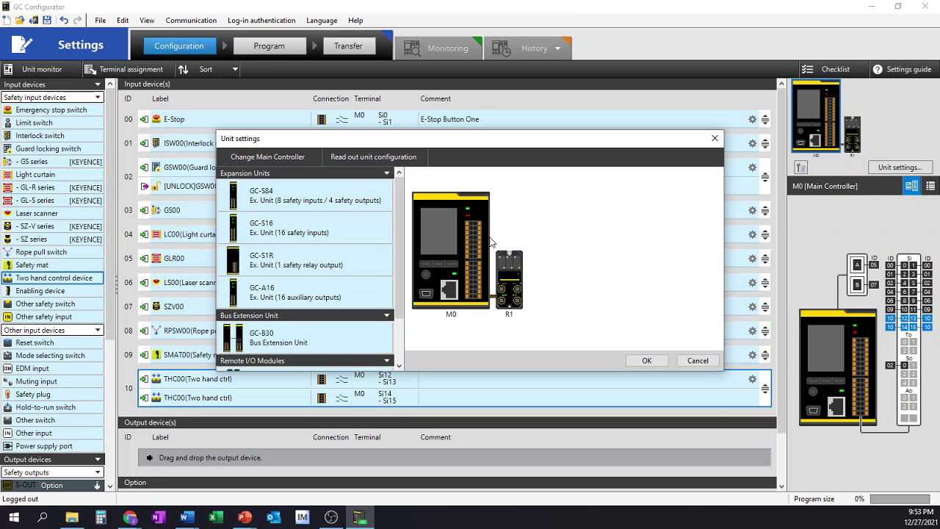
pyautogui.click(264, 204)
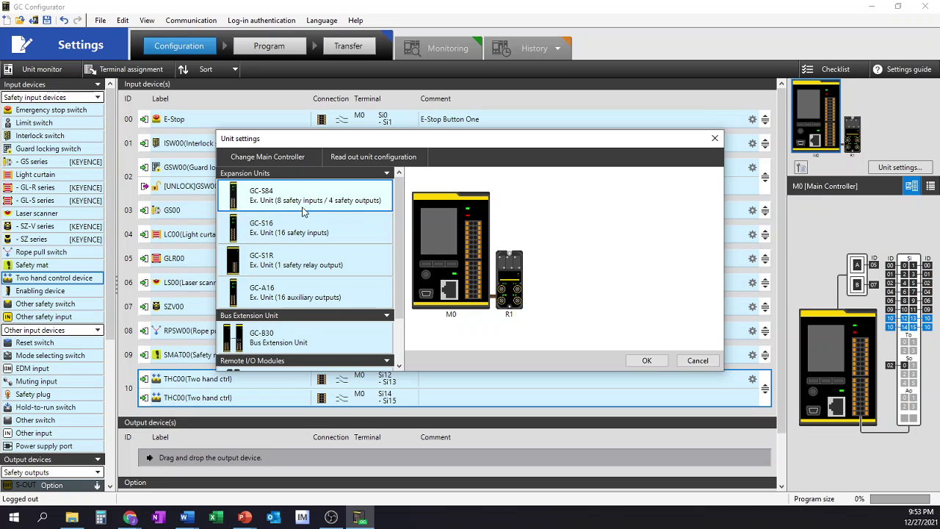
pyautogui.moveTo(303, 199); pyautogui.dragTo(589, 229)
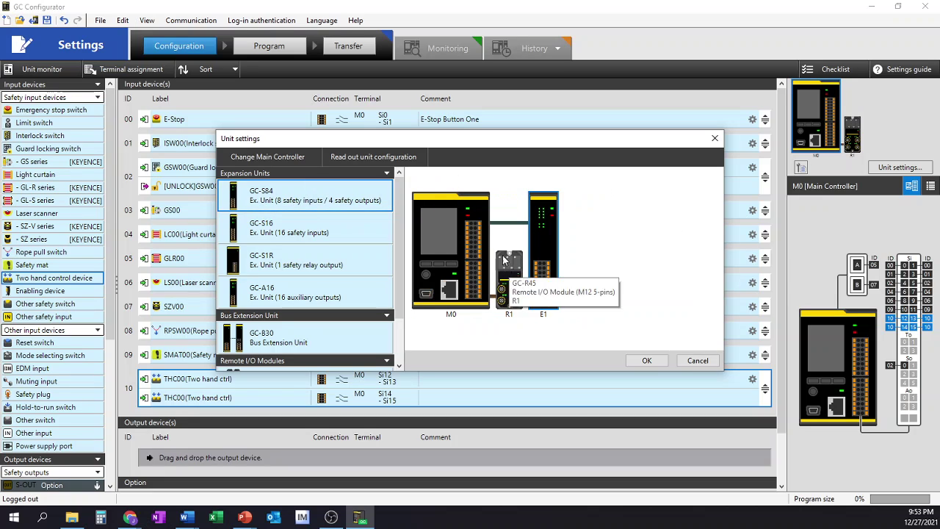
pyautogui.click(649, 360)
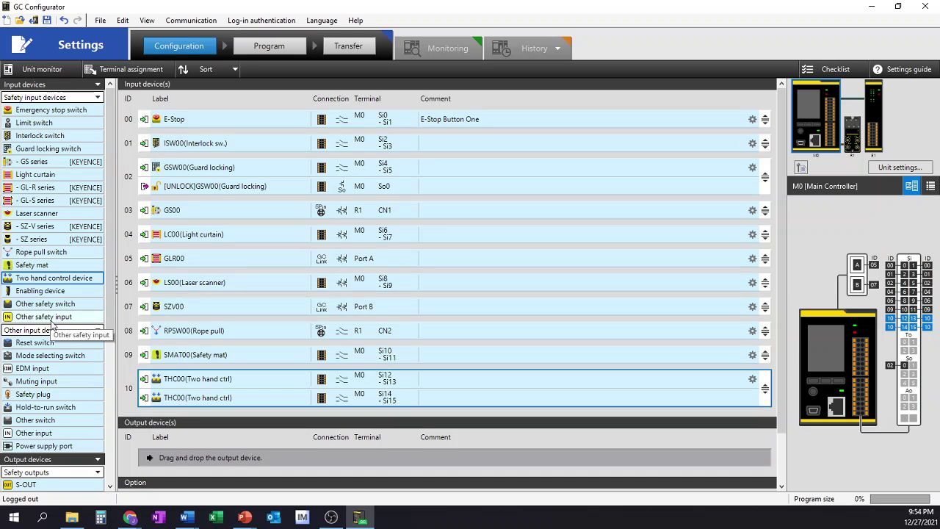
# Step: Add other safety input SIN00 as 2 inputs on E1 Si0–Si1
pyautogui.click(45, 321)
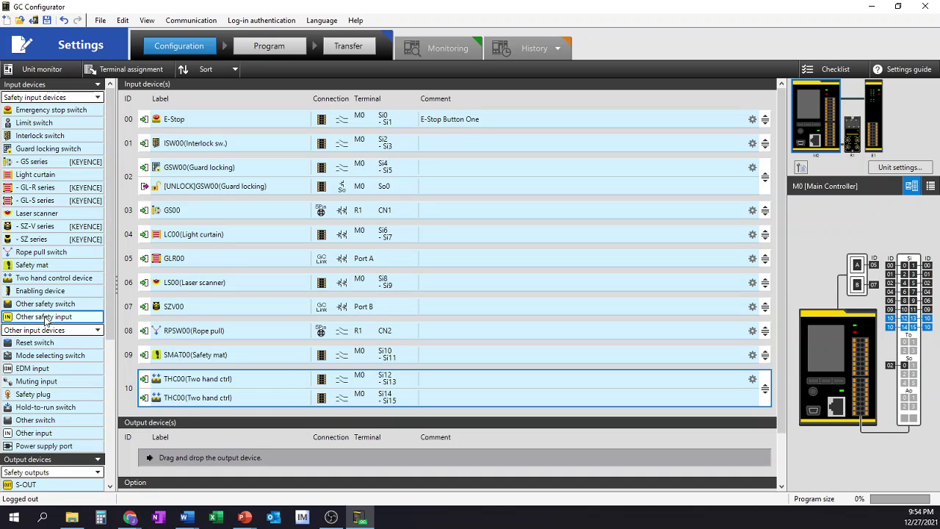
pyautogui.moveTo(45, 321); pyautogui.dragTo(189, 416)
pyautogui.click(342, 422)
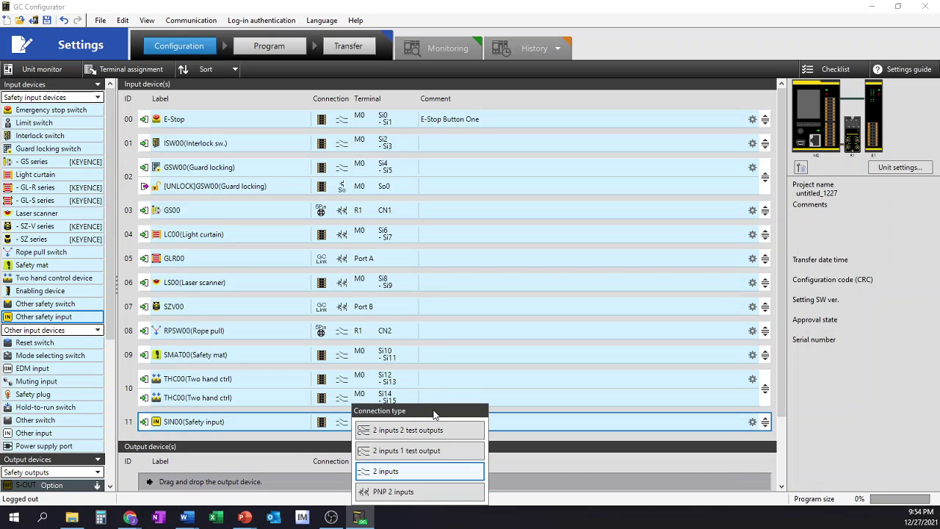
pyautogui.click(402, 472)
pyautogui.click(380, 426)
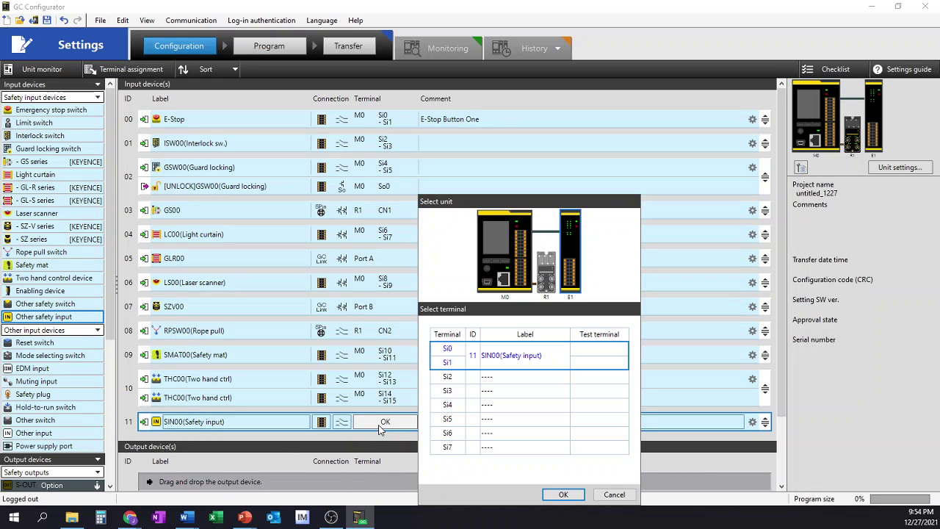
pyautogui.click(562, 494)
# Step: Add other input IN00 as a single input on E1 Si2
pyautogui.scroll(-1, 208, 389)
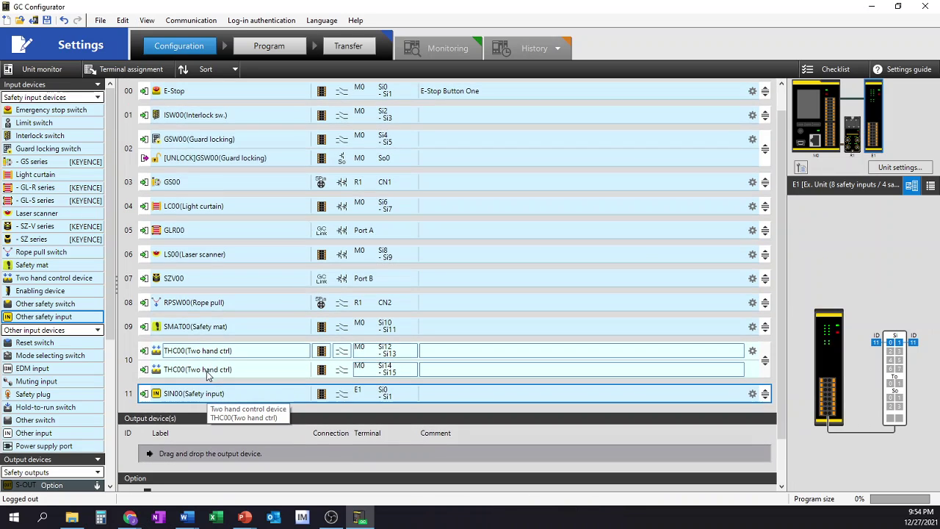
pyautogui.scroll(-2, 207, 373)
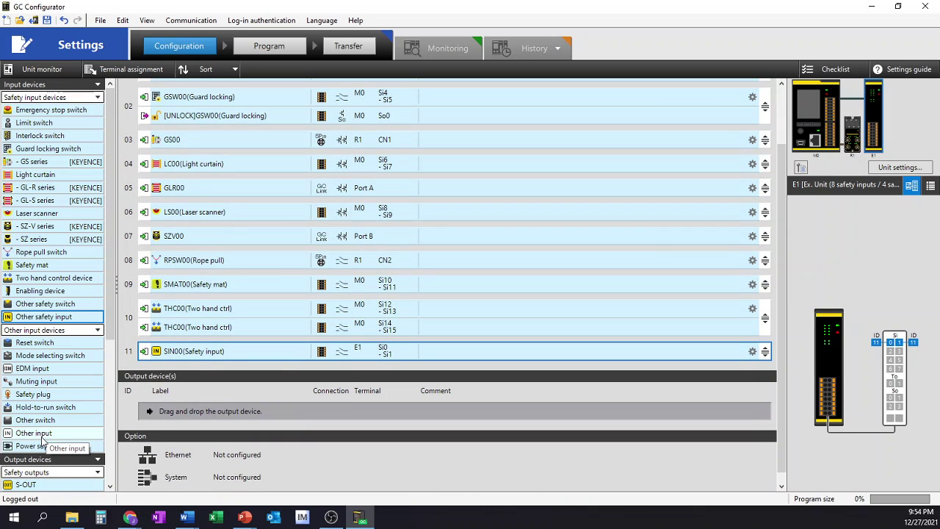
pyautogui.moveTo(42, 439); pyautogui.dragTo(373, 393)
pyautogui.click(342, 375)
pyautogui.click(373, 422)
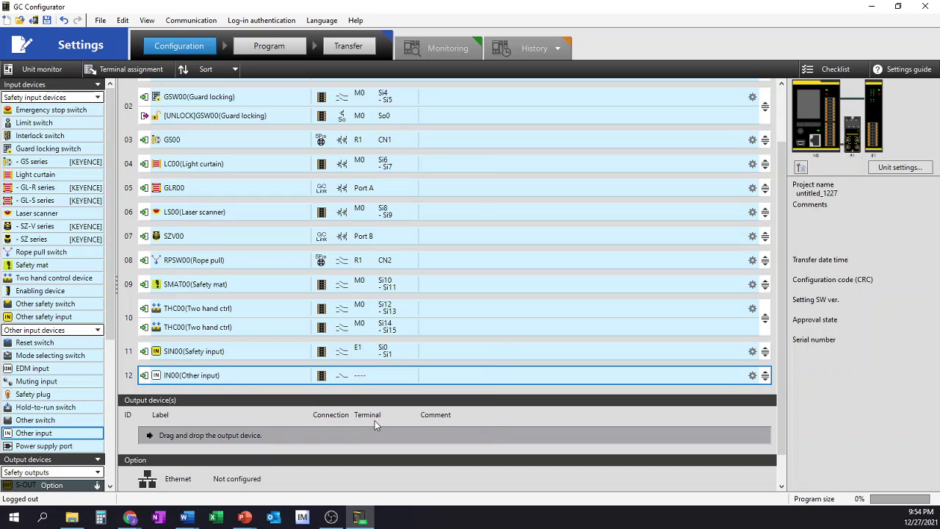
pyautogui.click(361, 377)
pyautogui.click(445, 377)
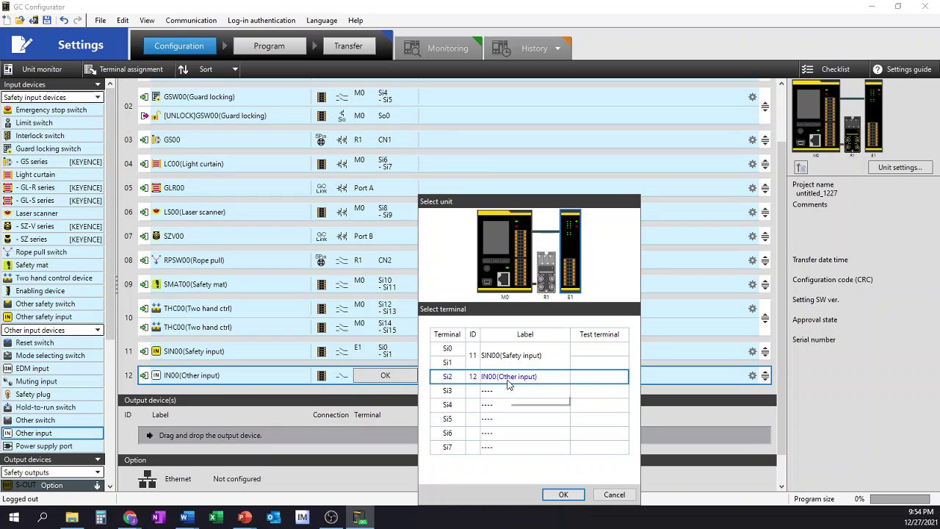
pyautogui.click(563, 495)
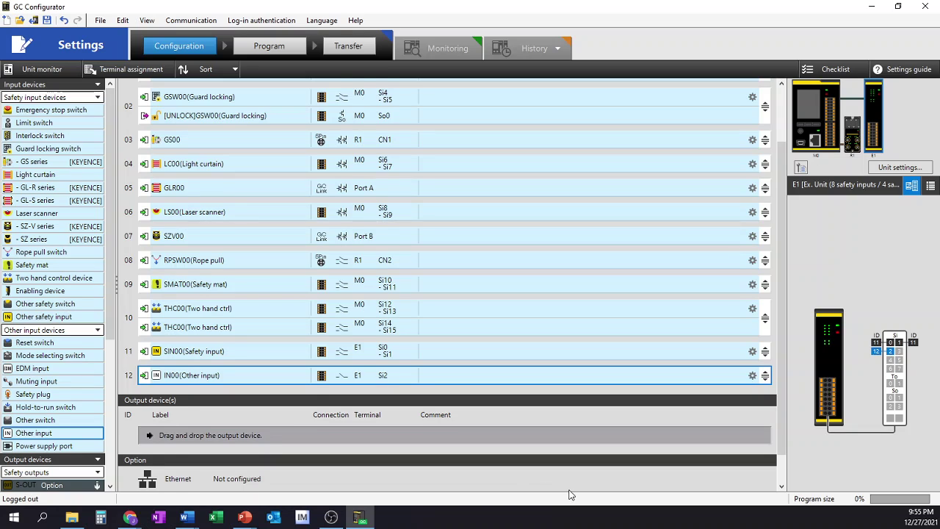
pyautogui.scroll(-1, 547, 484)
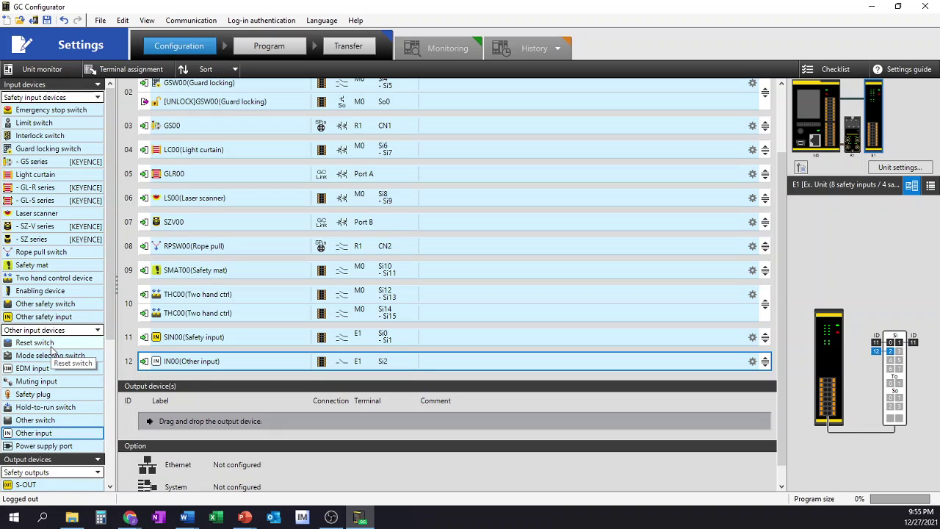
# Step: Add reset switch RST00 as input device 13, wired to terminal Si3 on expansion E1
pyautogui.moveTo(50, 347); pyautogui.dragTo(215, 381)
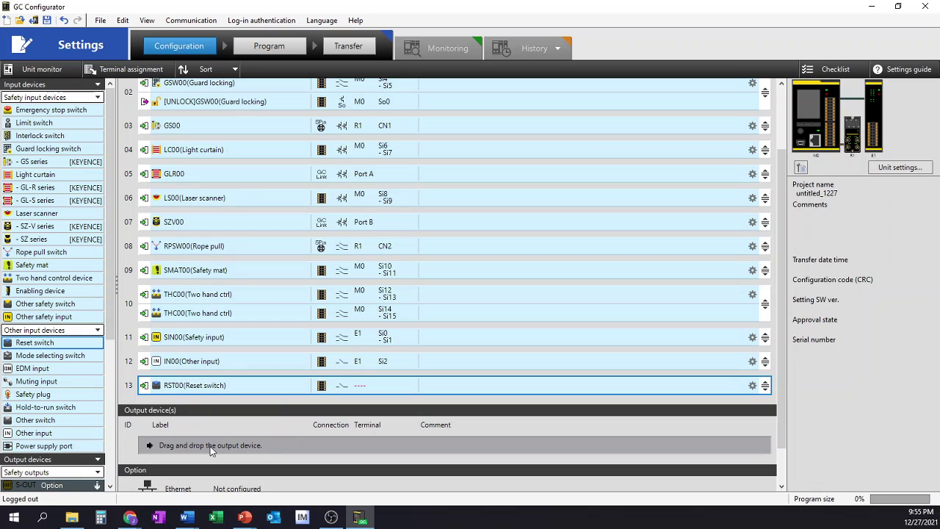
pyautogui.click(373, 394)
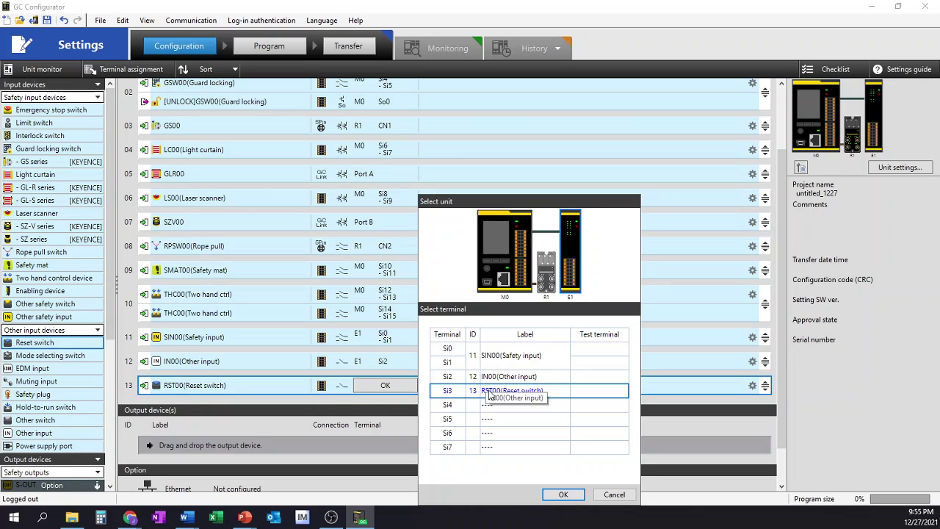
pyautogui.click(560, 495)
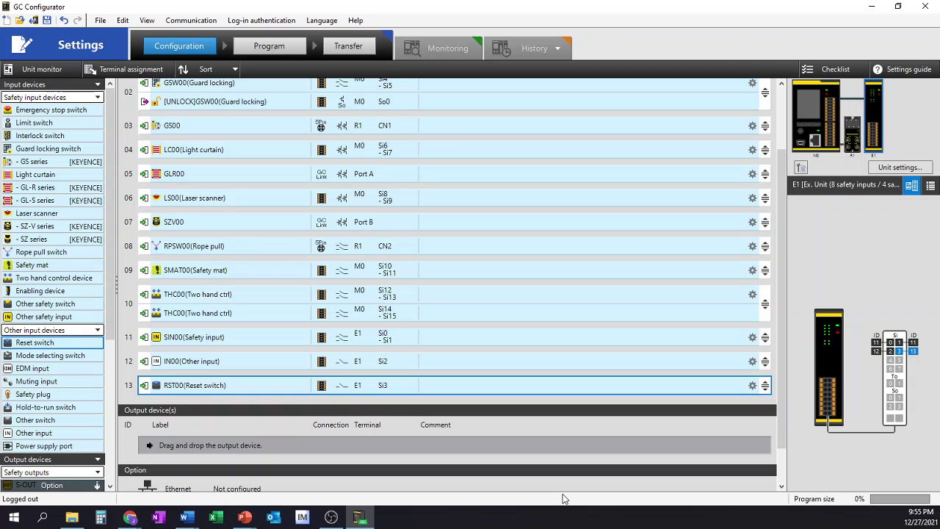
pyautogui.scroll(2, 278, 212)
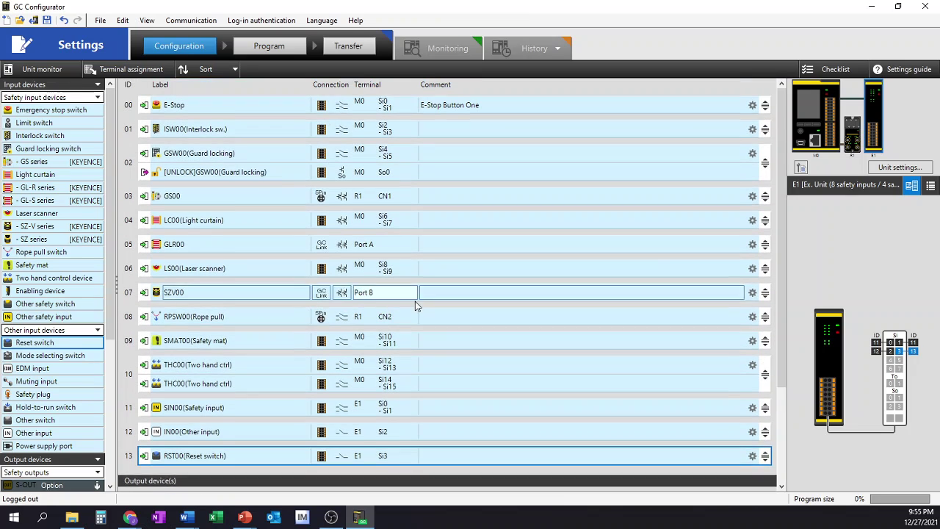